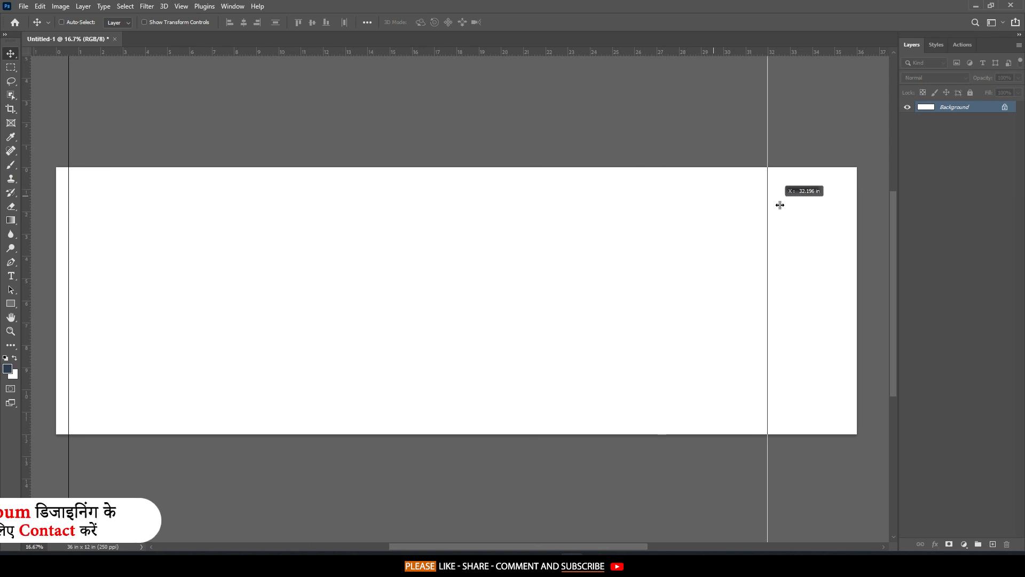
Add horizontal guides just inside the page's upper and lower edges and vertical guides at the page centre and 20 in.
{"action": "left_click_drag", "start_coordinate": [581, 56], "coordinate": [583, 178]}
{"action": "left_click_drag", "start_coordinate": [533, 54], "coordinate": [512, 422]}
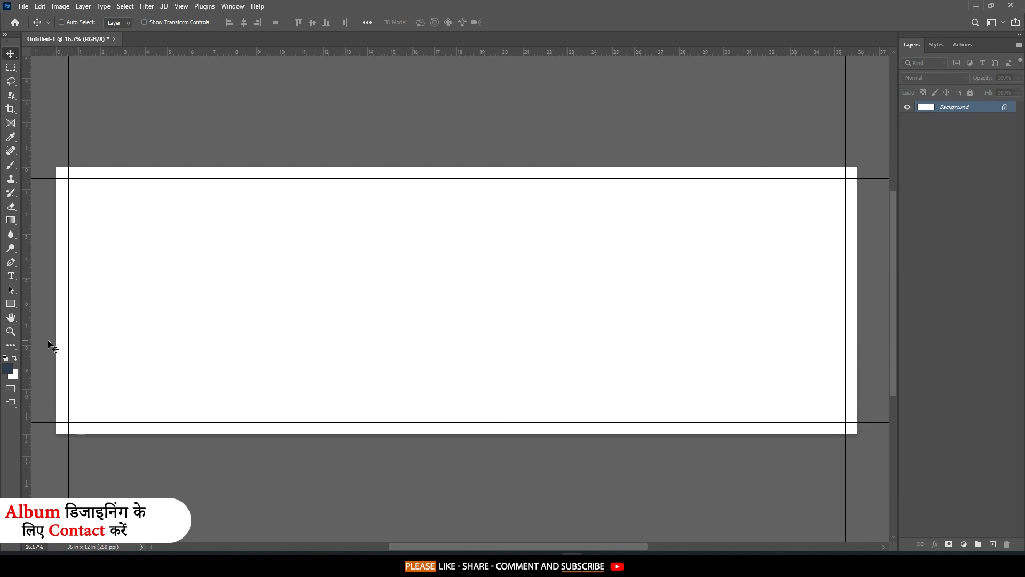
{"action": "left_click_drag", "start_coordinate": [27, 340], "coordinate": [458, 348]}
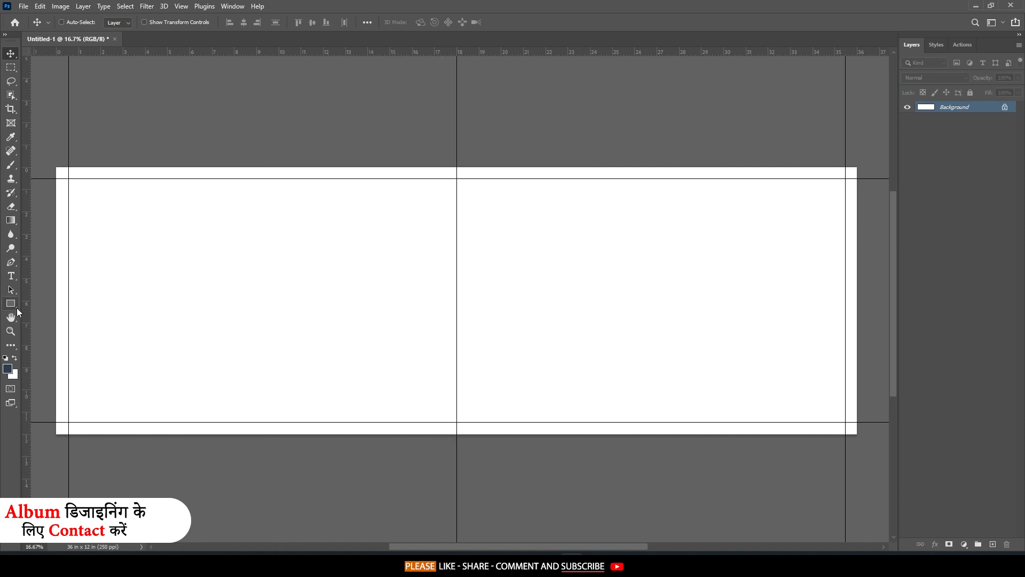
{"action": "left_click_drag", "start_coordinate": [28, 311], "coordinate": [502, 293]}
Make a full-height rectangular selection from the 20 in guide to just past the right margin guide.
{"action": "left_click", "coordinate": [10, 67]}
{"action": "left_click_drag", "start_coordinate": [724, 199], "coordinate": [665, 162]}
{"action": "left_click_drag", "start_coordinate": [468, 167], "coordinate": [607, 158]}
{"action": "left_click_drag", "start_coordinate": [233, 158], "coordinate": [126, 166]}
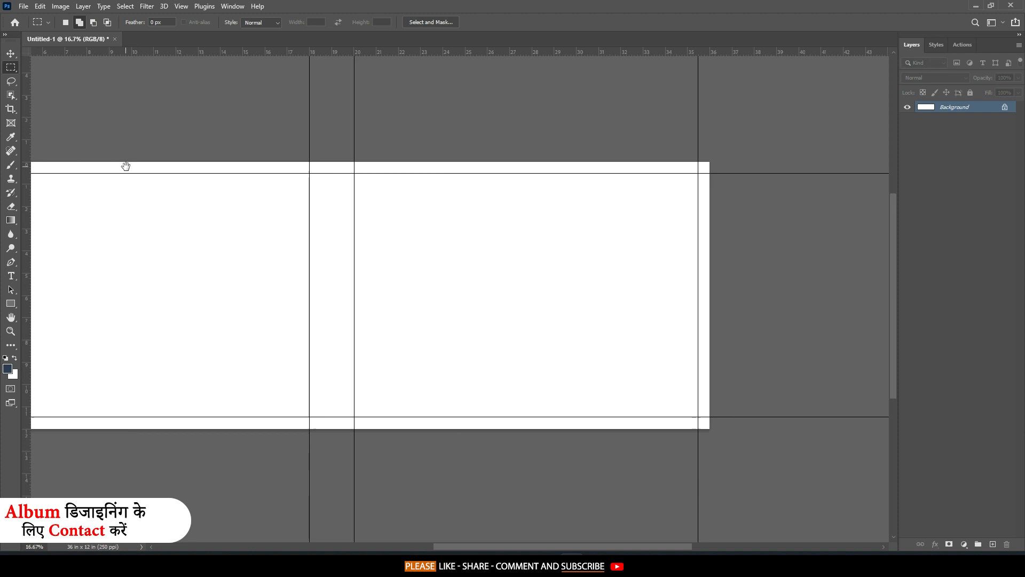
{"action": "left_click_drag", "start_coordinate": [355, 159], "coordinate": [705, 472]}
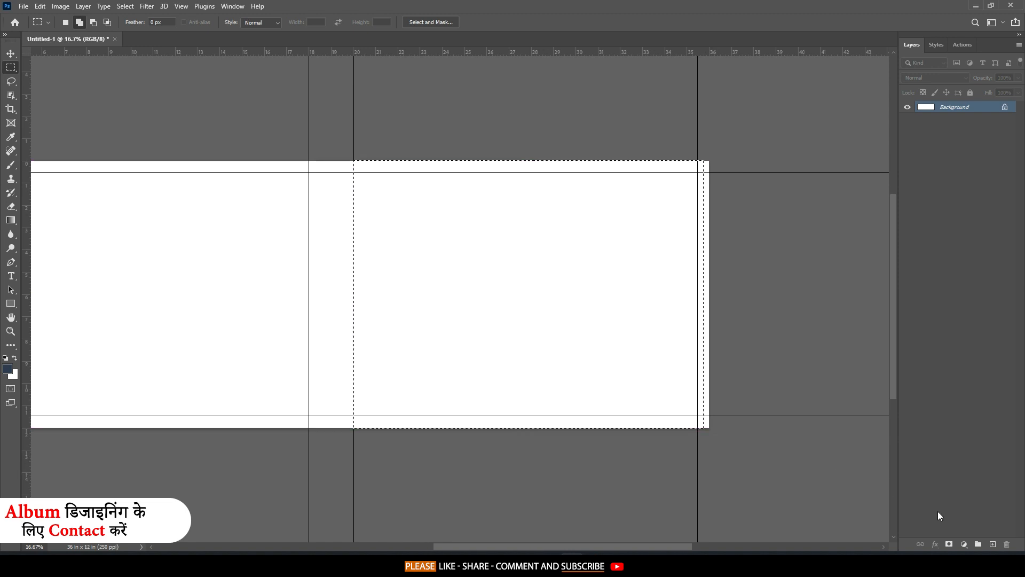
Fill the selected area with a Solid Color fill layer in dark blue #2d3c4f.
{"action": "left_click", "coordinate": [964, 544]}
{"action": "left_click", "coordinate": [949, 356]}
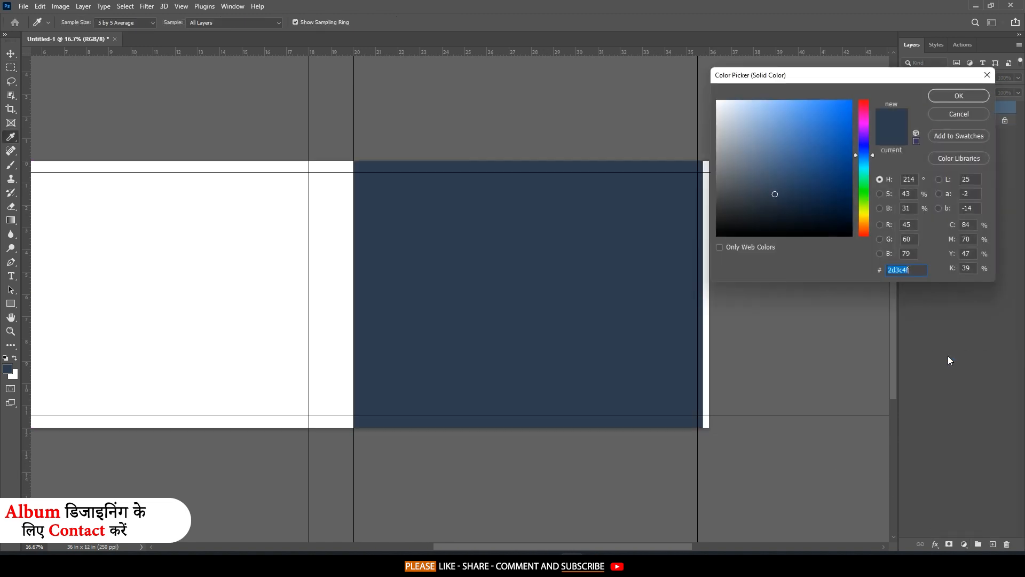
{"action": "left_click", "coordinate": [11, 365]}
{"action": "left_click", "coordinate": [963, 95]}
{"action": "left_click_drag", "start_coordinate": [364, 174], "coordinate": [493, 155]}
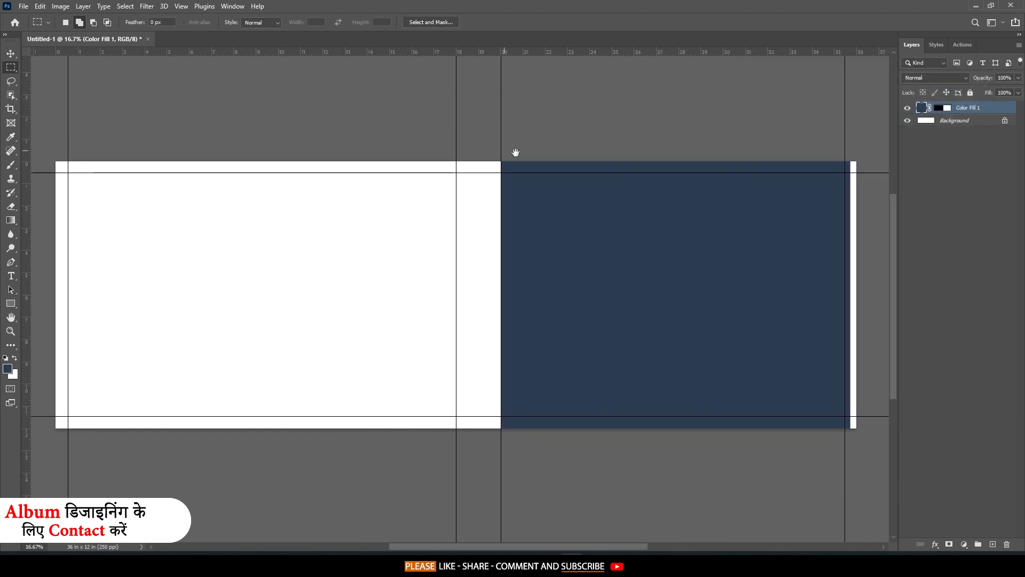
Place the 2st photo image from the Videos Elements folder over the dark blue area, scaled to cover it at full page height.
{"action": "key", "text": "v"}
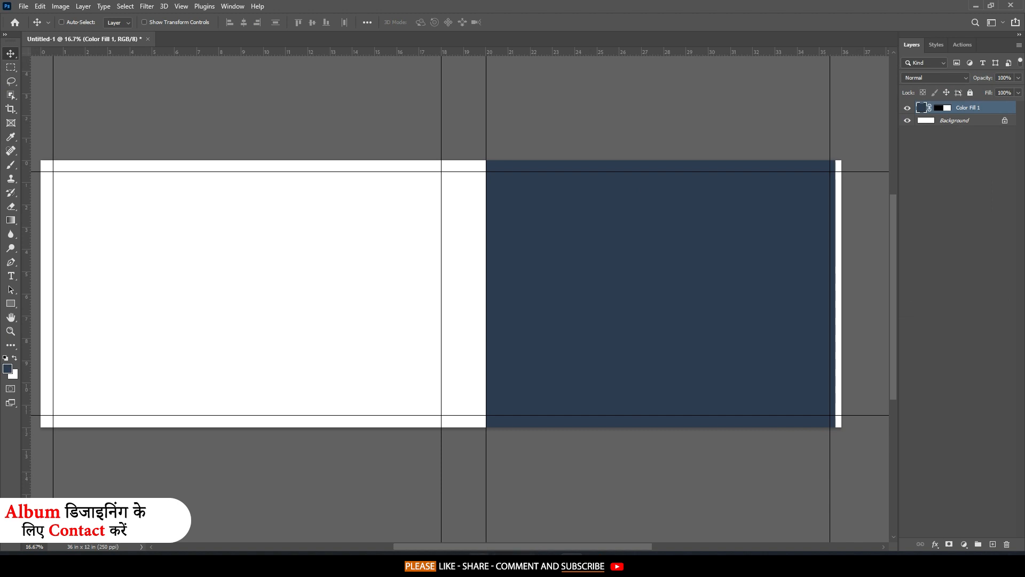
{"action": "key", "text": "alt+Tab"}
{"action": "left_click_drag", "start_coordinate": [175, 206], "coordinate": [681, 260]}
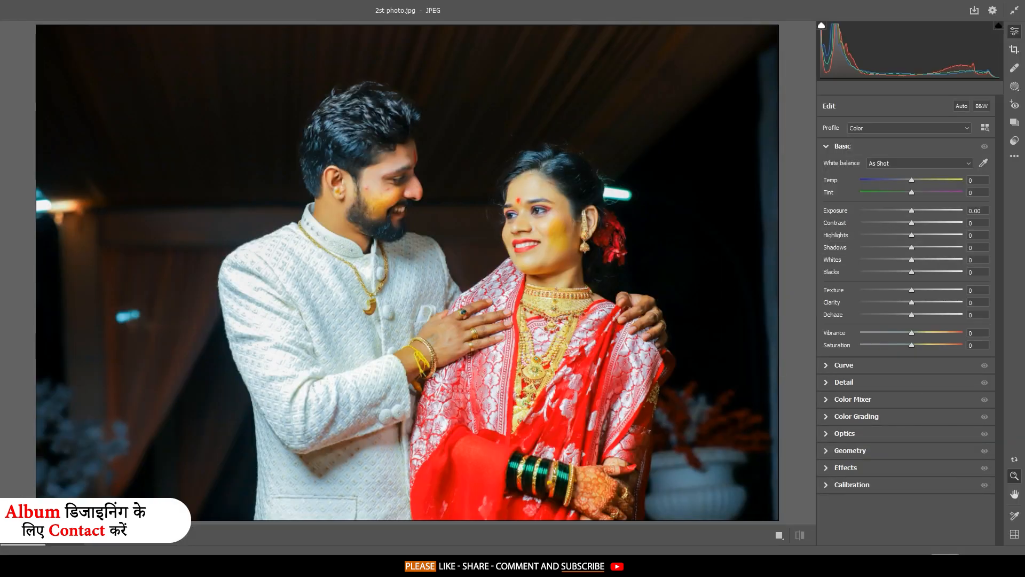
{"action": "key", "text": "Return"}
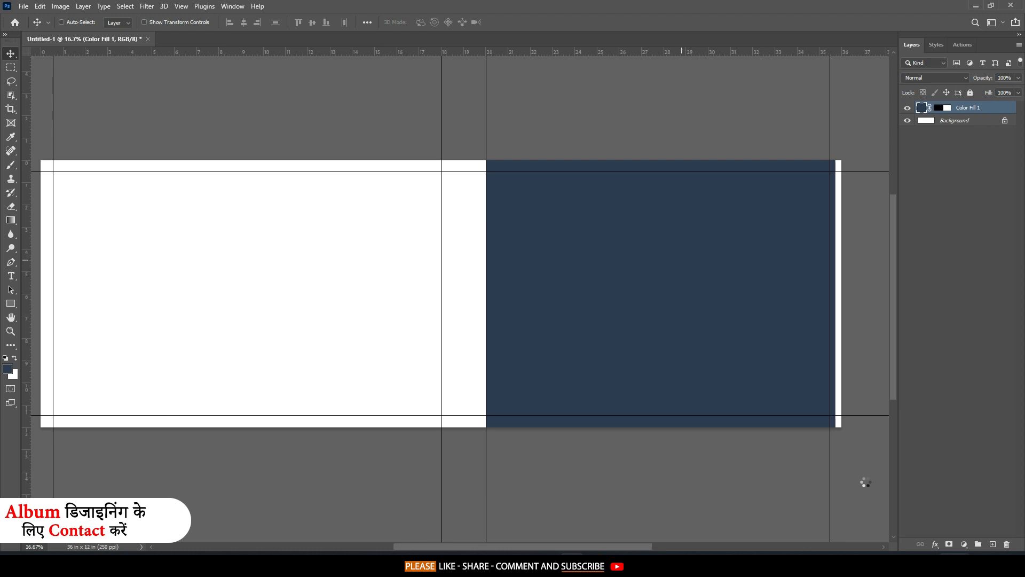
{"action": "left_click_drag", "start_coordinate": [473, 291], "coordinate": [680, 310]}
{"action": "left_click_drag", "start_coordinate": [647, 201], "coordinate": [646, 165]}
{"action": "left_click", "coordinate": [529, 22]}
{"action": "left_click_drag", "start_coordinate": [779, 215], "coordinate": [800, 216]}
Clip the 2st photo layer to the colour fill and set its blending mode to Luminosity.
{"action": "right_click", "coordinate": [971, 107]}
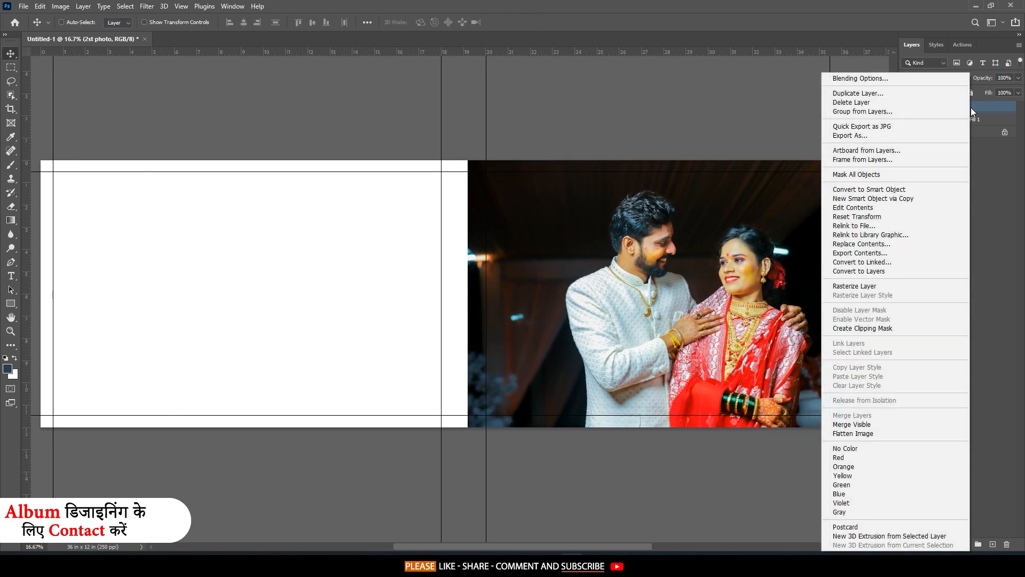
{"action": "left_click", "coordinate": [865, 328]}
{"action": "left_click", "coordinate": [917, 74]}
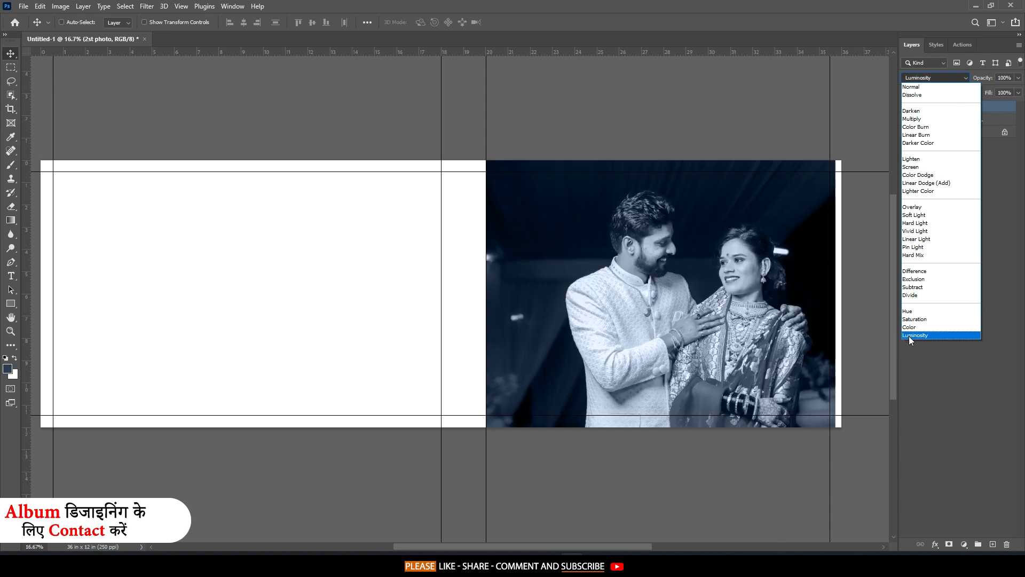
{"action": "left_click", "coordinate": [909, 335]}
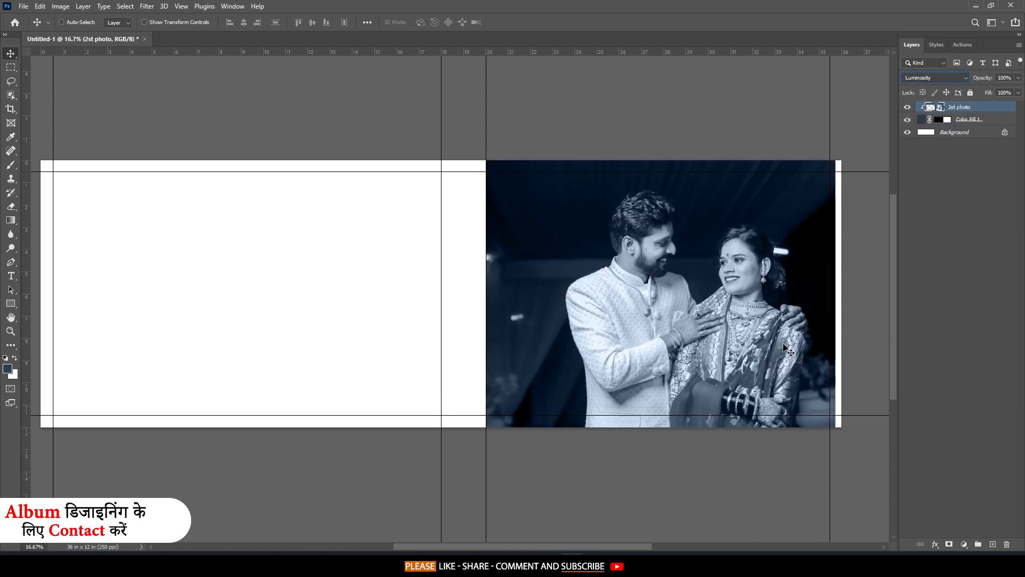
Shift the clipped couple photo slightly to the right within the dark blue area.
{"action": "left_click_drag", "start_coordinate": [784, 345], "coordinate": [790, 345]}
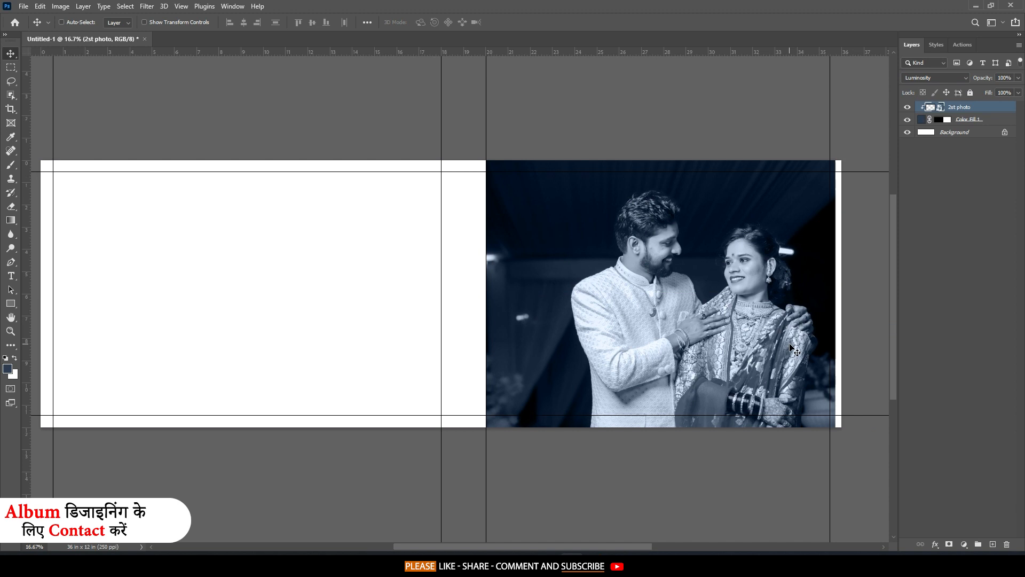
{"action": "left_click_drag", "start_coordinate": [793, 347], "coordinate": [796, 346]}
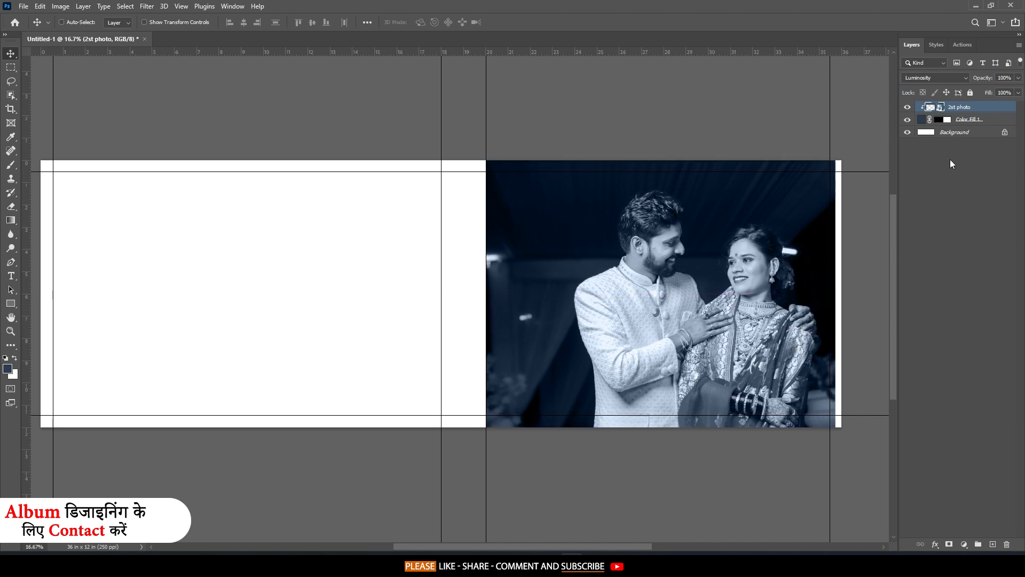
{"action": "left_click_drag", "start_coordinate": [623, 136], "coordinate": [628, 132]}
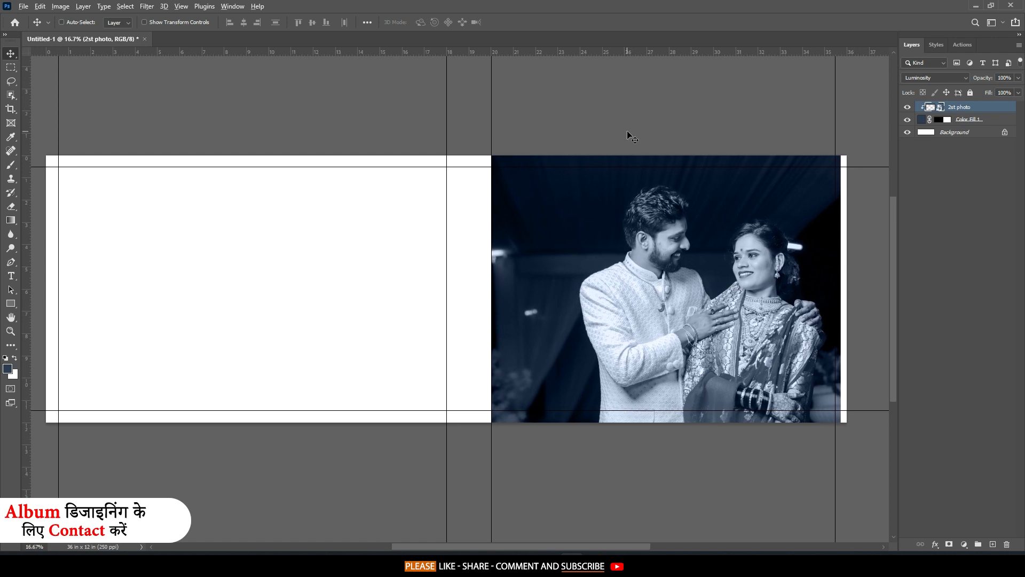
Open Text.psd from the Videos Elements folder and bring its bride & Groom wedding text into the couple photo's lower-left corner.
{"action": "scroll", "coordinate": [656, 196], "scroll_direction": "down", "scroll_amount": 1}
{"action": "left_click_drag", "start_coordinate": [661, 192], "coordinate": [650, 191]}
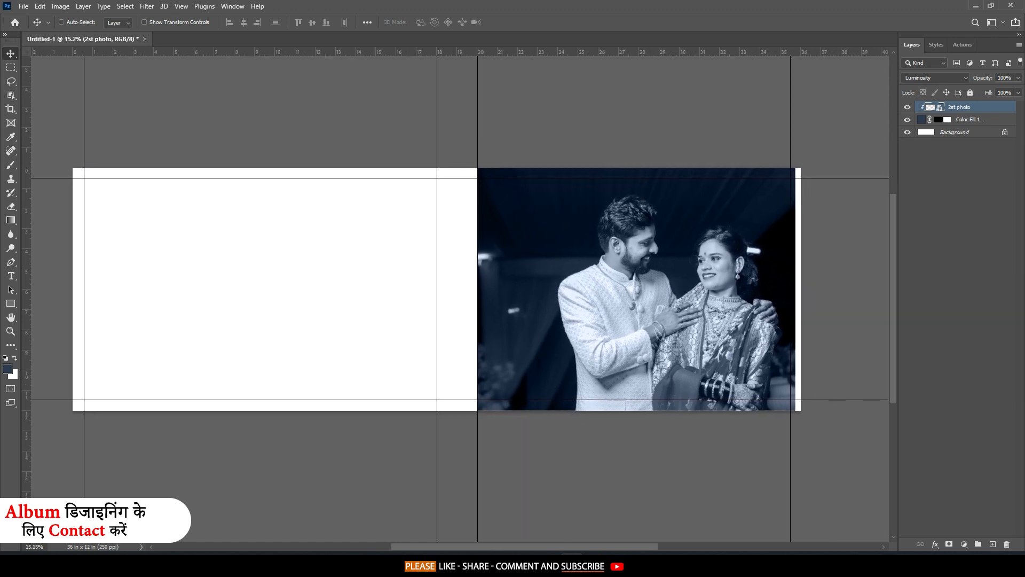
{"action": "key", "text": "alt+Tab"}
{"action": "double_click", "coordinate": [774, 187]}
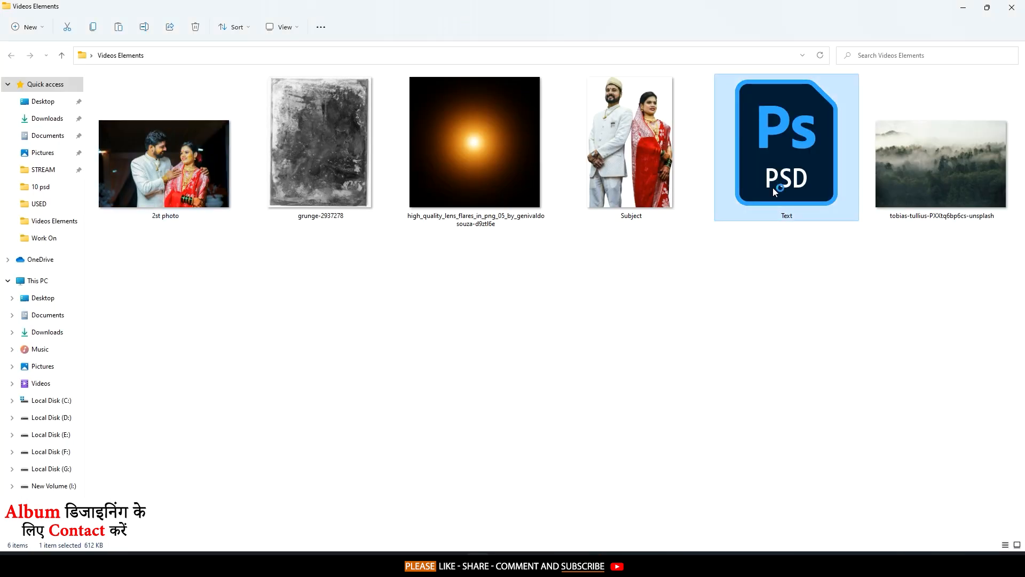
{"action": "left_click_drag", "start_coordinate": [955, 112], "coordinate": [520, 385]}
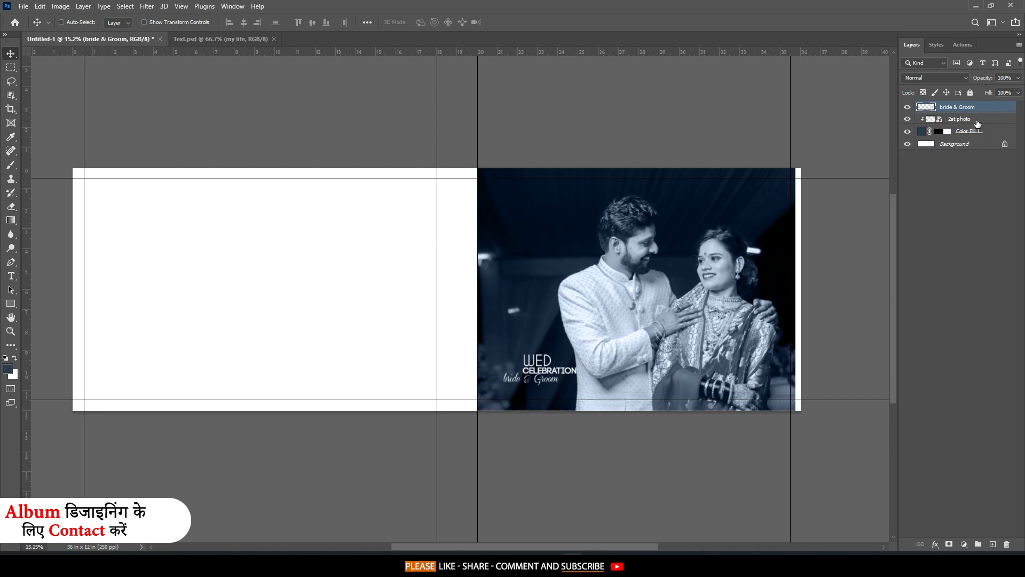
{"action": "left_click_drag", "start_coordinate": [591, 370], "coordinate": [576, 379]}
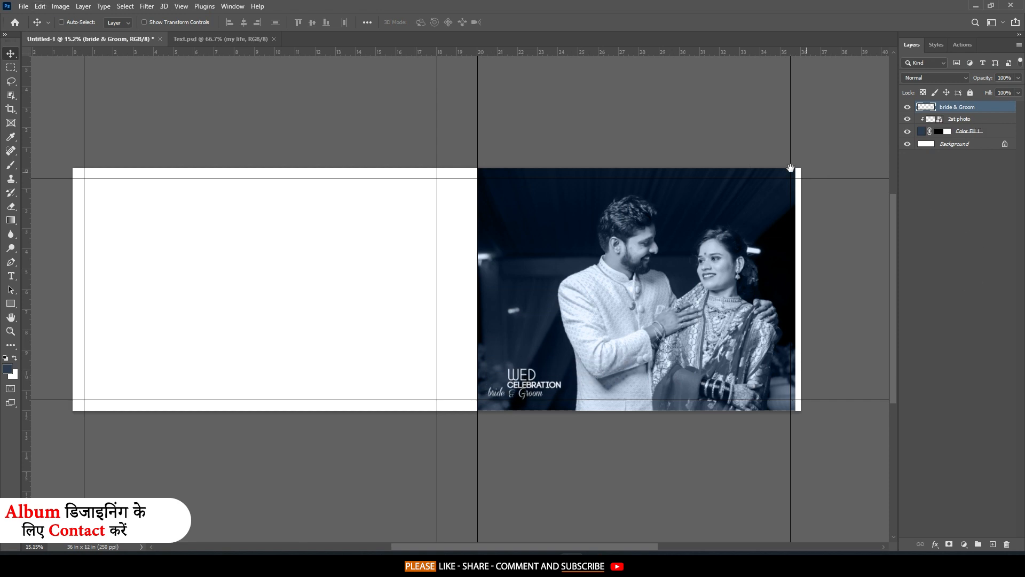
Add a new layer above the bride & Groom text and choose the JK STUDIOS splatter brush listed below the ornamentals group.
{"action": "left_click_drag", "start_coordinate": [857, 158], "coordinate": [855, 170]}
{"action": "left_click_drag", "start_coordinate": [575, 189], "coordinate": [574, 190]}
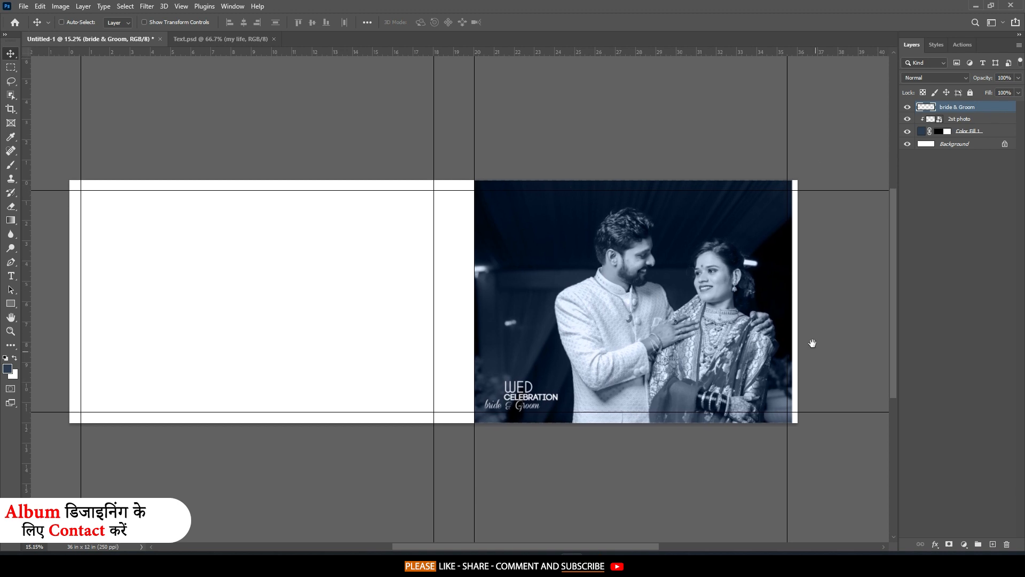
{"action": "left_click_drag", "start_coordinate": [755, 314], "coordinate": [763, 300]}
{"action": "left_click", "coordinate": [992, 545]}
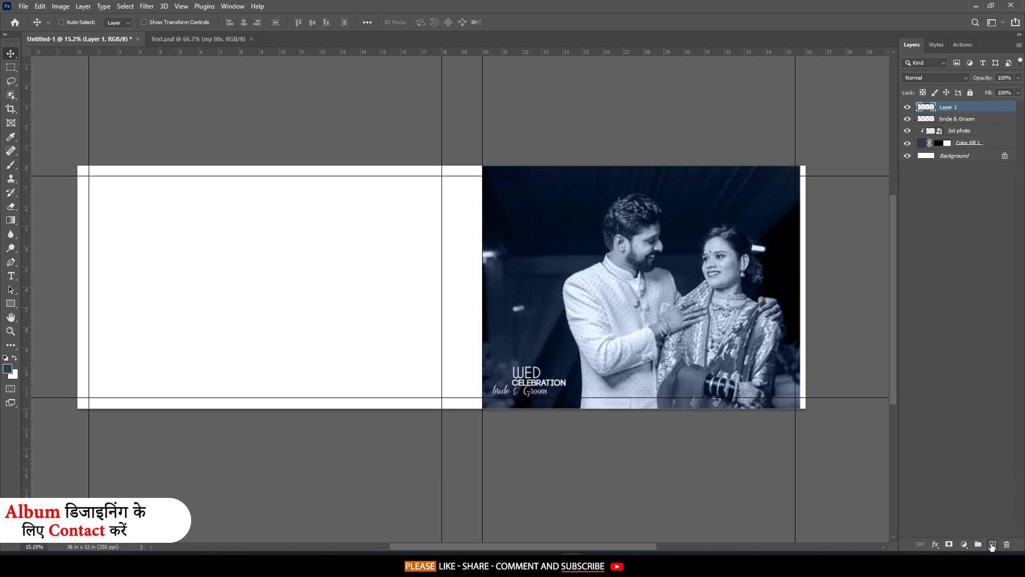
{"action": "left_click", "coordinate": [11, 165]}
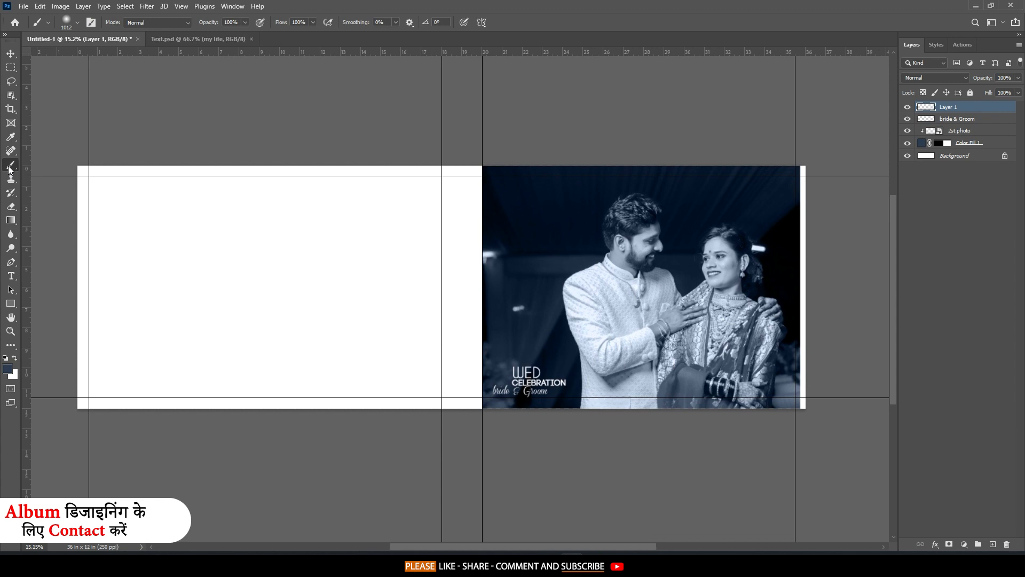
{"action": "right_click", "coordinate": [346, 223]}
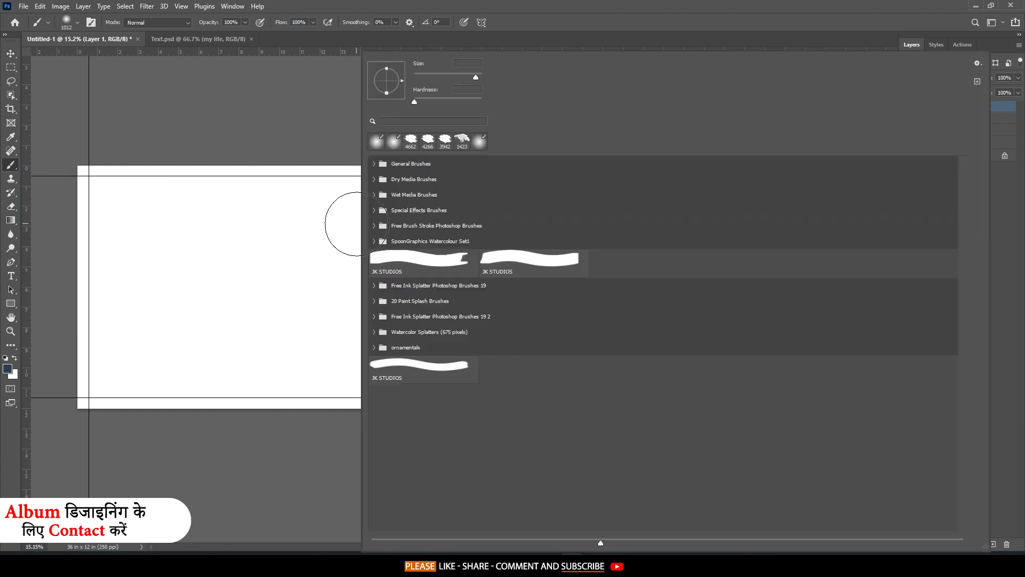
{"action": "left_click", "coordinate": [404, 369]}
{"action": "left_click", "coordinate": [404, 369]}
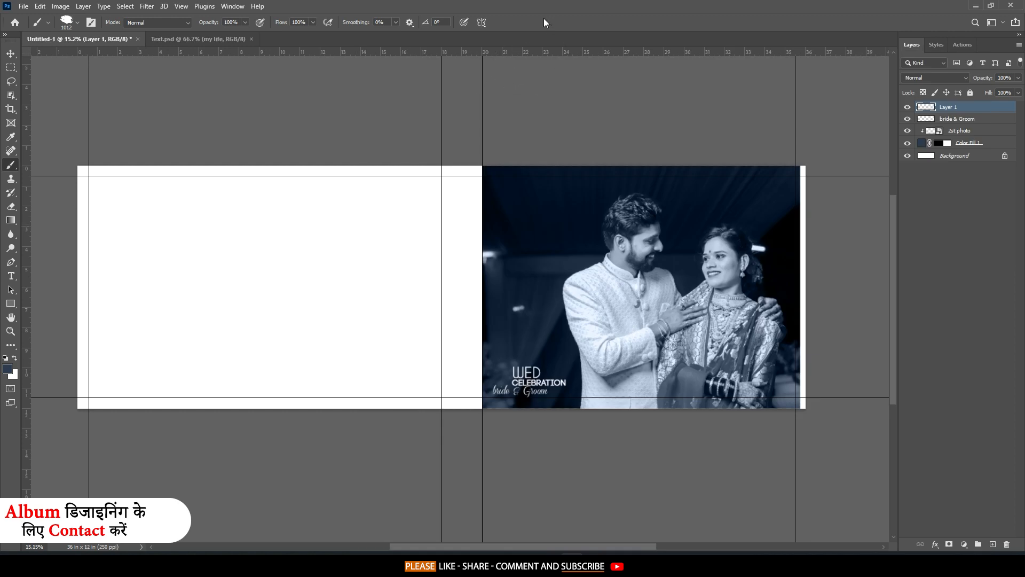
Enlarge the splatter brush to about 4564 px so its outline spans the blank left page.
{"action": "right_click", "coordinate": [275, 263]}
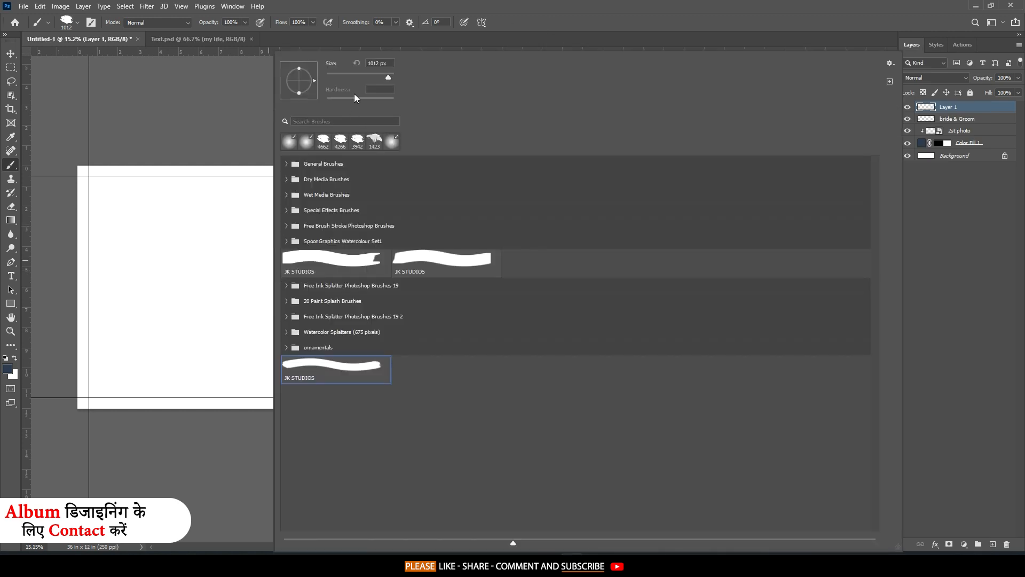
{"action": "left_click_drag", "start_coordinate": [382, 74], "coordinate": [394, 75]}
{"action": "key", "text": "Return"}
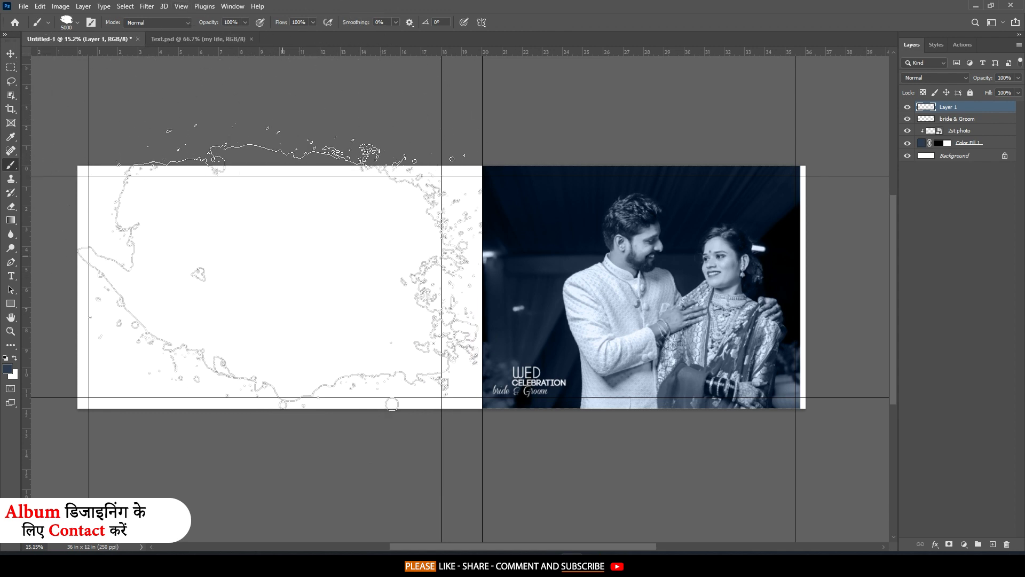
{"action": "mouse_move", "coordinate": [296, 281]}
{"action": "left_mouse_down"}
{"action": "mouse_move", "coordinate": [265, 282]}
{"action": "mouse_move", "coordinate": [280, 286]}
{"action": "mouse_move", "coordinate": [268, 290]}
{"action": "mouse_move", "coordinate": [287, 287]}
{"action": "left_mouse_up"}
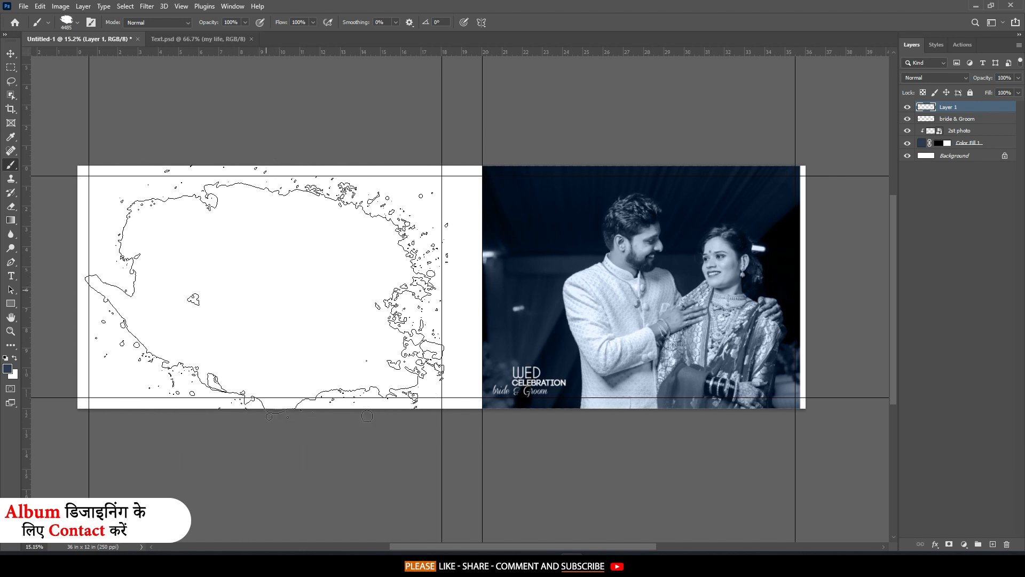
{"action": "left_click_drag", "start_coordinate": [267, 291], "coordinate": [271, 291]}
Try a dark blue splatter on the left page, undo it, and stamp the splatter in black instead.
{"action": "left_click", "coordinate": [271, 291]}
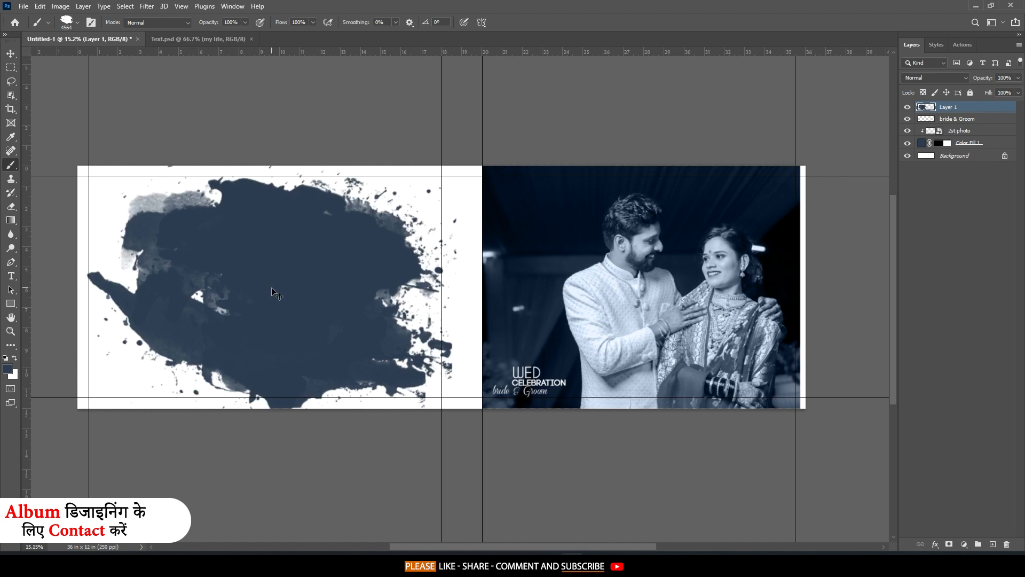
{"action": "key", "text": "ctrl+z"}
{"action": "left_click", "coordinate": [7, 368]}
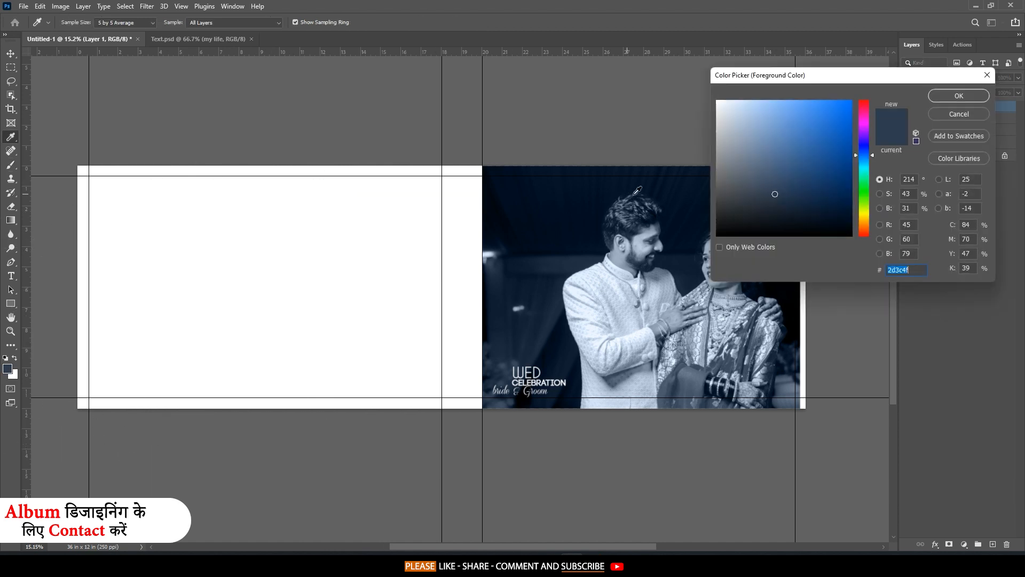
{"action": "left_click", "coordinate": [659, 286]}
{"action": "left_click", "coordinate": [951, 99]}
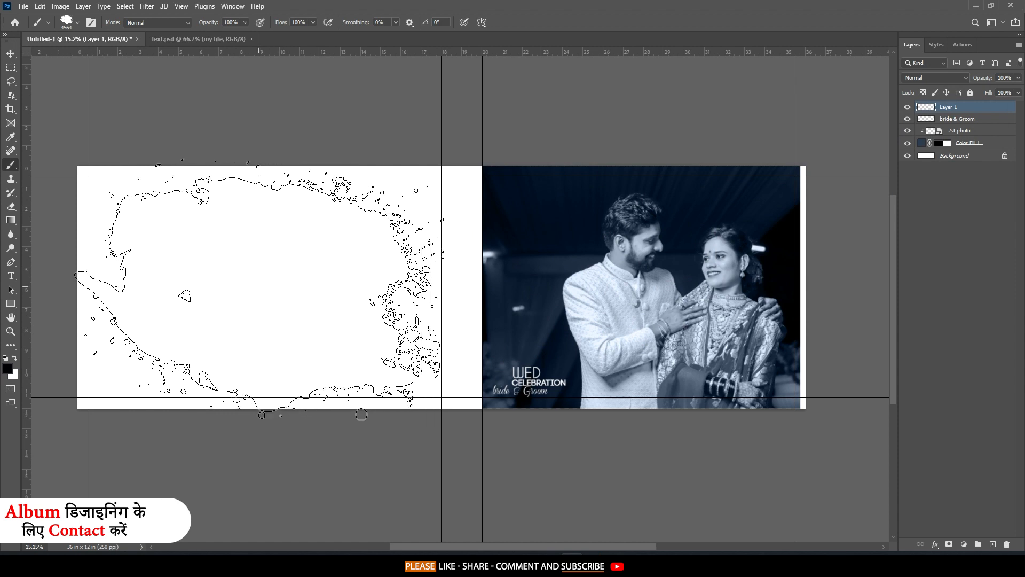
{"action": "left_click", "coordinate": [259, 287]}
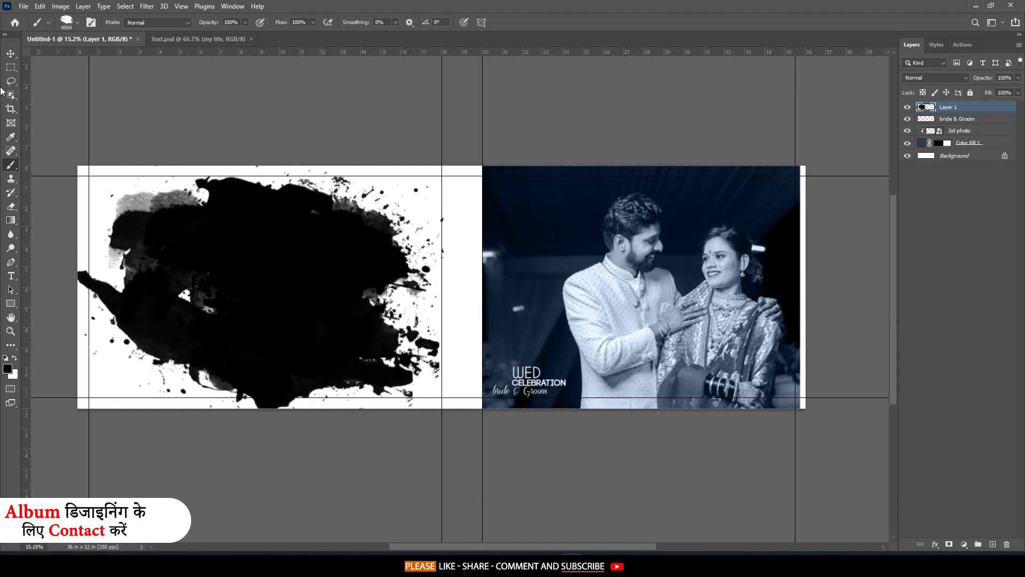
Place the misty forest image from the Videos Elements folder on the left page, scaled to about 194% so it covers the splatter.
{"action": "left_click", "coordinate": [10, 56]}
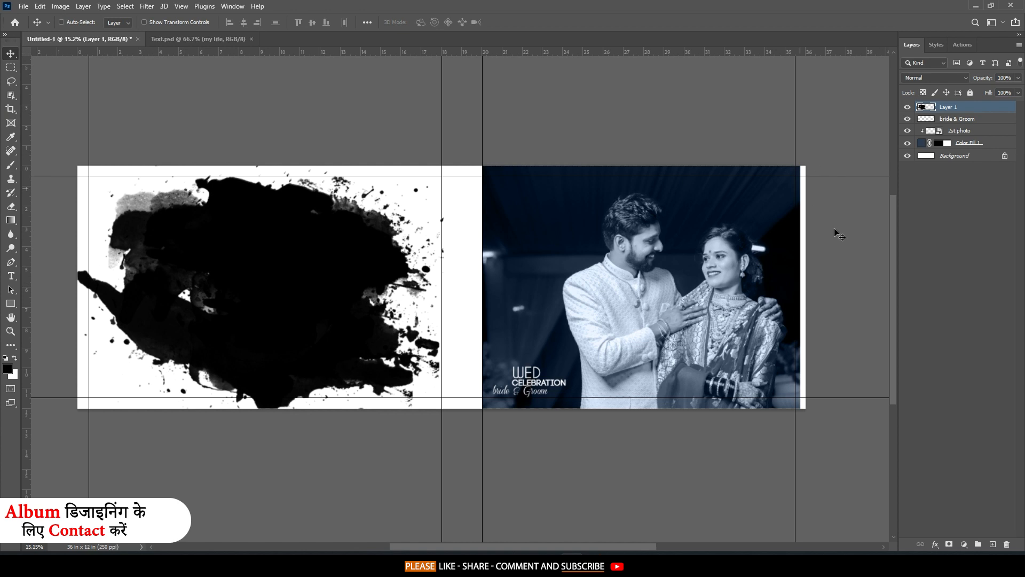
{"action": "mouse_move", "coordinate": [571, 566]}
{"action": "left_click", "coordinate": [478, 566]}
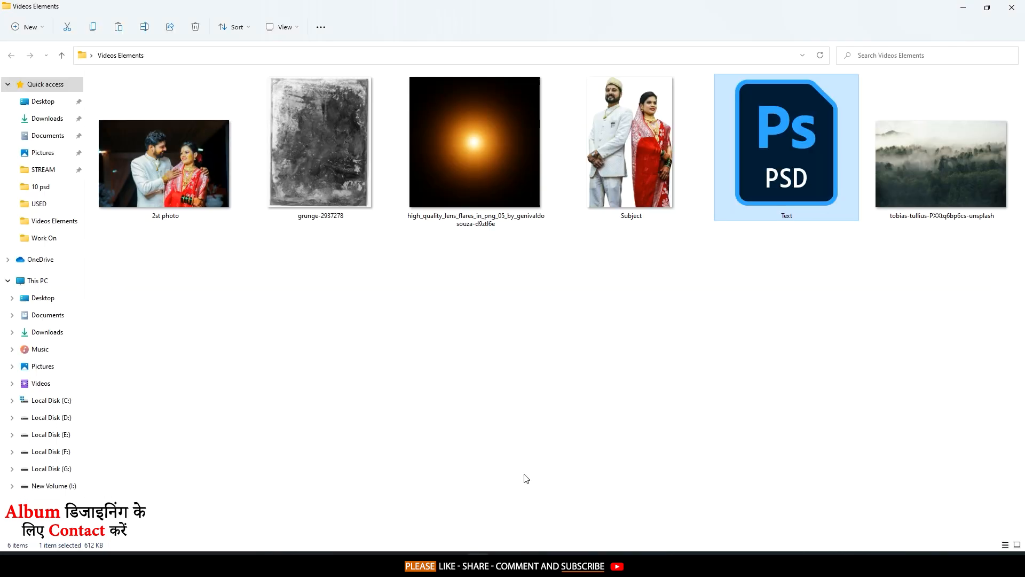
{"action": "left_click_drag", "start_coordinate": [986, 202], "coordinate": [300, 290]}
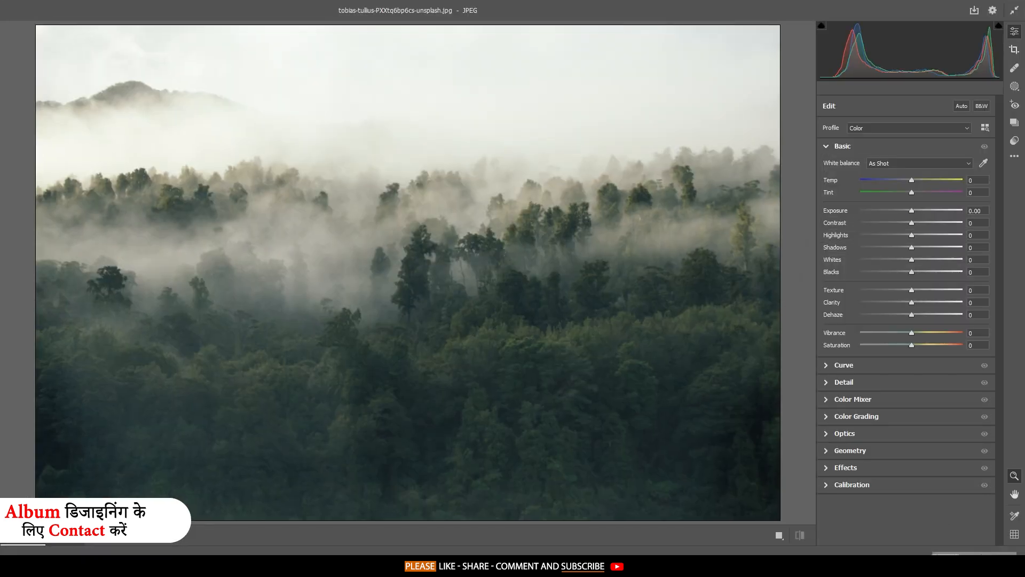
{"action": "left_click", "coordinate": [945, 561]}
{"action": "mouse_move", "coordinate": [441, 282]}
{"action": "left_mouse_down"}
{"action": "mouse_move", "coordinate": [352, 269]}
{"action": "mouse_move", "coordinate": [343, 280]}
{"action": "mouse_move", "coordinate": [441, 288]}
{"action": "mouse_move", "coordinate": [342, 299]}
{"action": "mouse_move", "coordinate": [441, 307]}
{"action": "left_mouse_up"}
{"action": "mouse_move", "coordinate": [479, 261]}
{"action": "left_mouse_down"}
{"action": "mouse_move", "coordinate": [313, 303]}
{"action": "mouse_move", "coordinate": [330, 299]}
{"action": "left_mouse_up"}
{"action": "left_click_drag", "start_coordinate": [292, 258], "coordinate": [263, 155]}
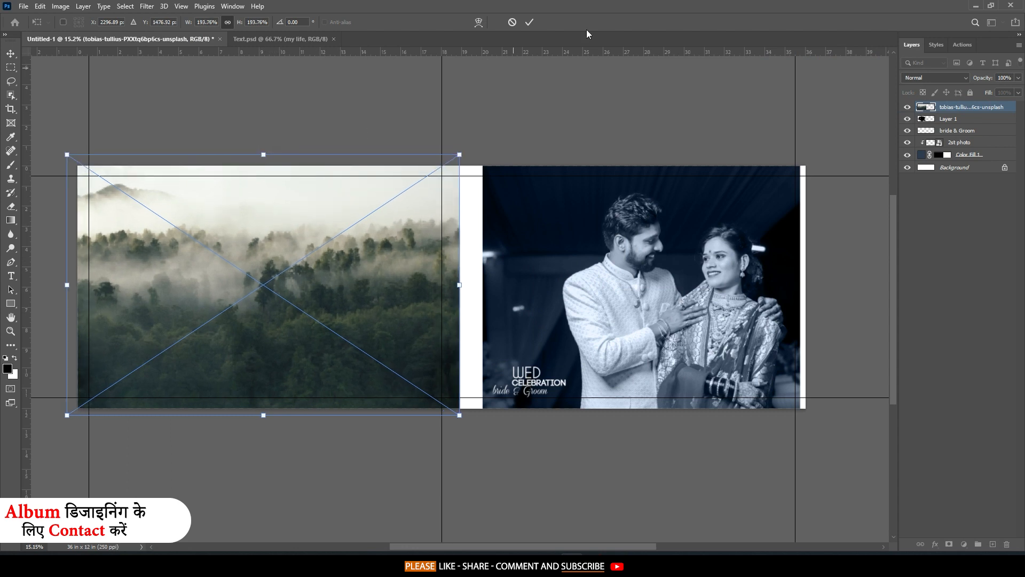
{"action": "left_click", "coordinate": [530, 23]}
Clip the forest image to the splatter layer, then add a layer mask to it and invert the mask to black.
{"action": "right_click", "coordinate": [981, 108]}
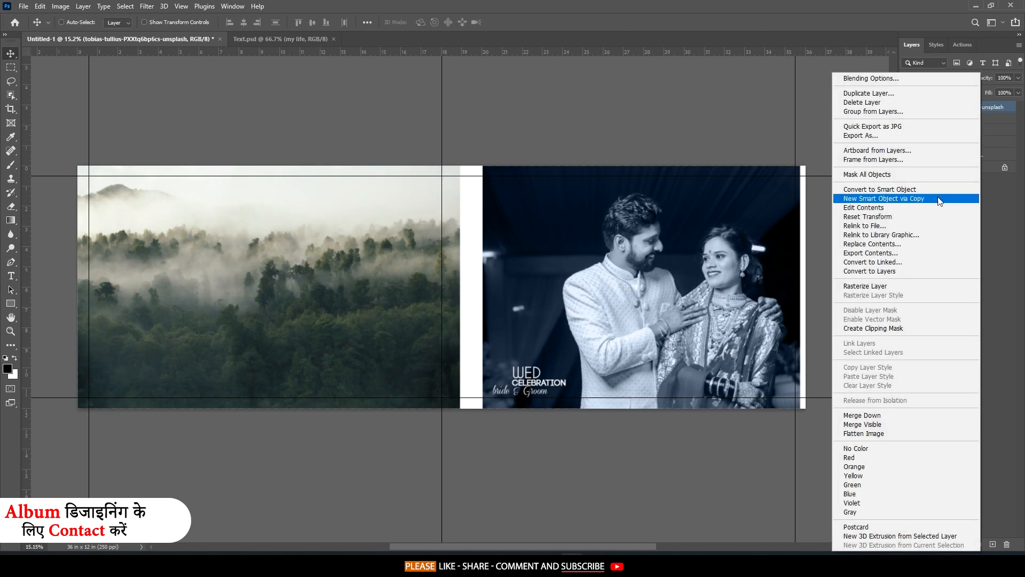
{"action": "left_click", "coordinate": [867, 328]}
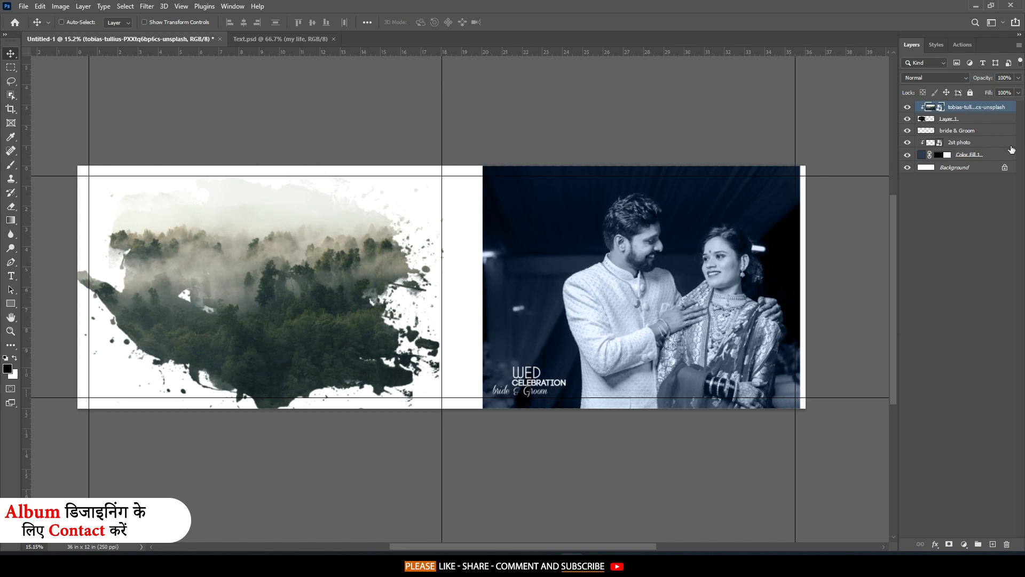
{"action": "left_click", "coordinate": [948, 544]}
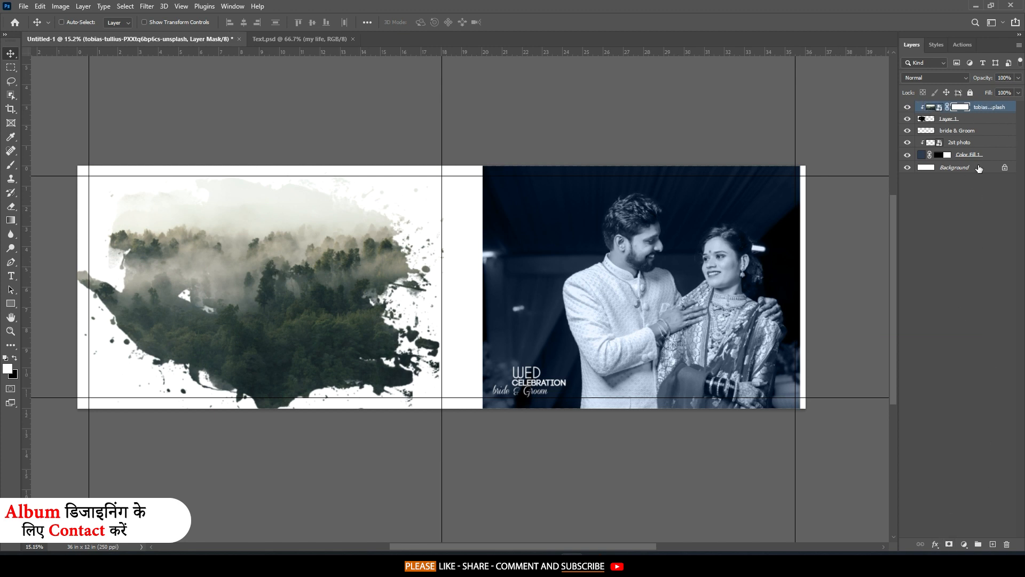
{"action": "double_click", "coordinate": [961, 107]}
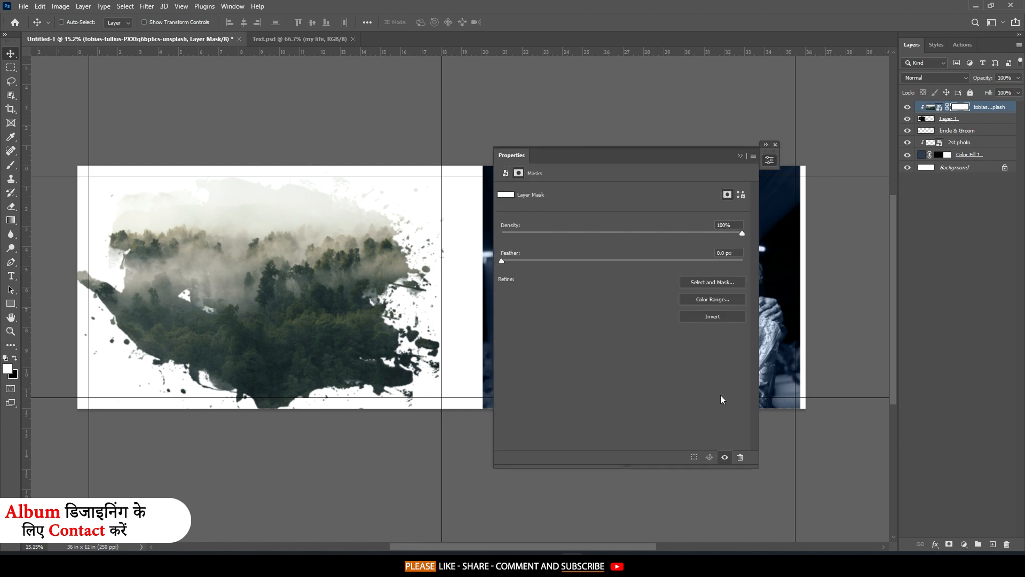
{"action": "left_click", "coordinate": [713, 316]}
{"action": "left_click", "coordinate": [740, 156]}
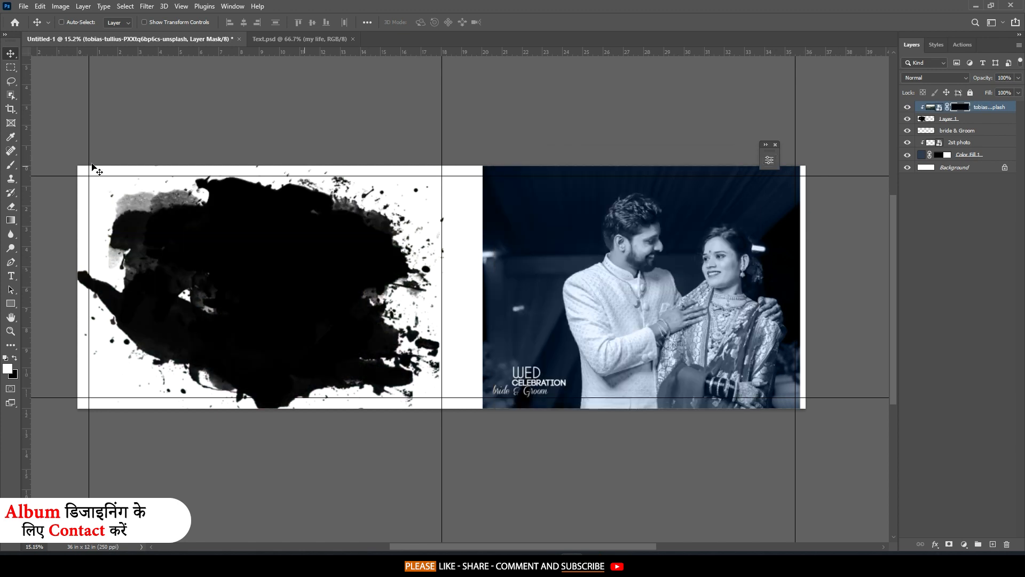
Reveal the forest in the splatter's centre by painting its mask white with a soft round brush of about 3000 px.
{"action": "left_click", "coordinate": [8, 168]}
{"action": "right_click", "coordinate": [210, 136]}
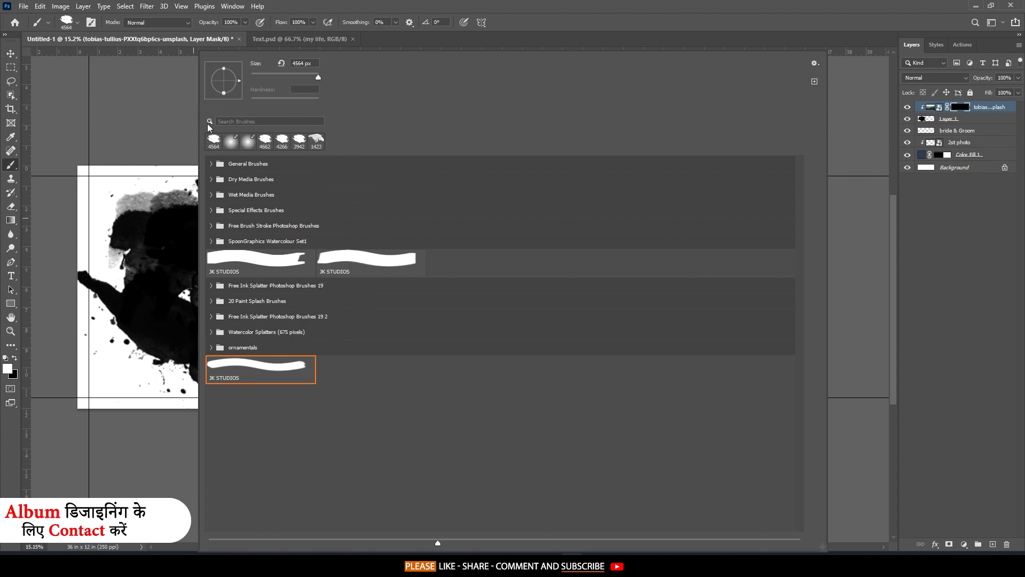
{"action": "left_click", "coordinate": [226, 140]}
{"action": "left_click", "coordinate": [509, 3]}
{"action": "left_click_drag", "start_coordinate": [278, 264], "coordinate": [188, 275]}
{"action": "left_click_drag", "start_coordinate": [255, 282], "coordinate": [284, 282]}
{"action": "left_click", "coordinate": [7, 368]}
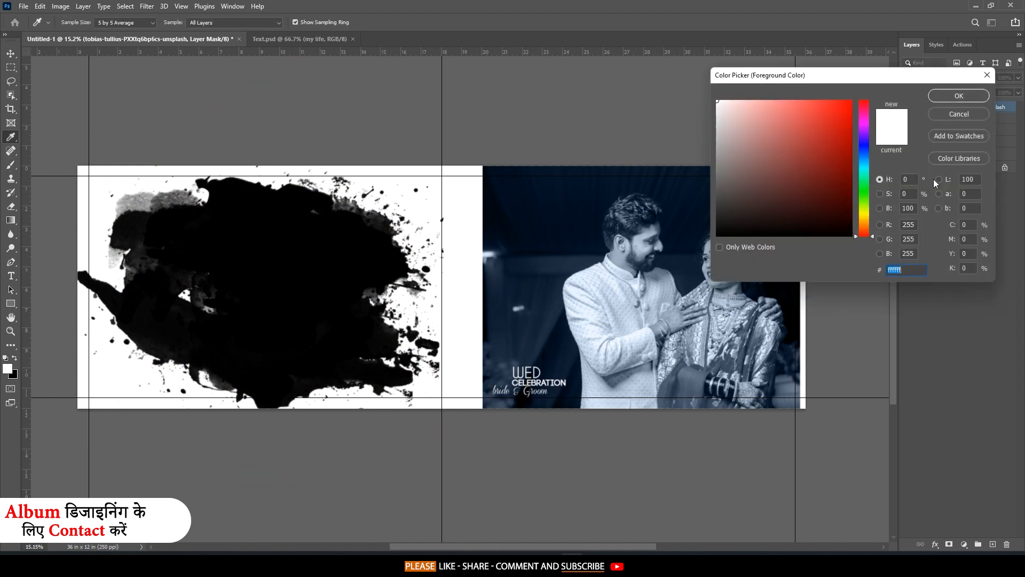
{"action": "left_click", "coordinate": [951, 97]}
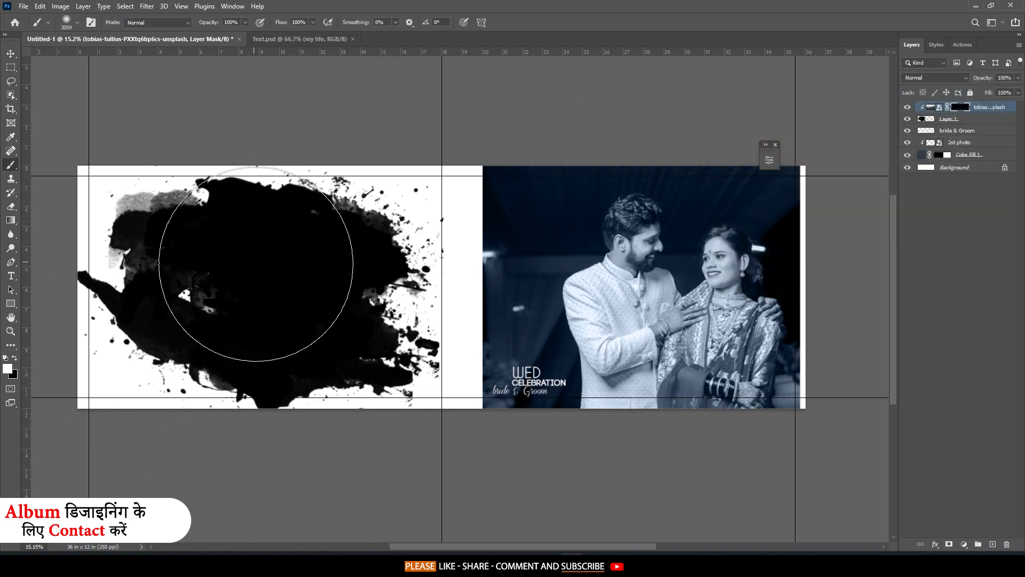
{"action": "left_click", "coordinate": [256, 286]}
{"action": "left_click", "coordinate": [240, 282]}
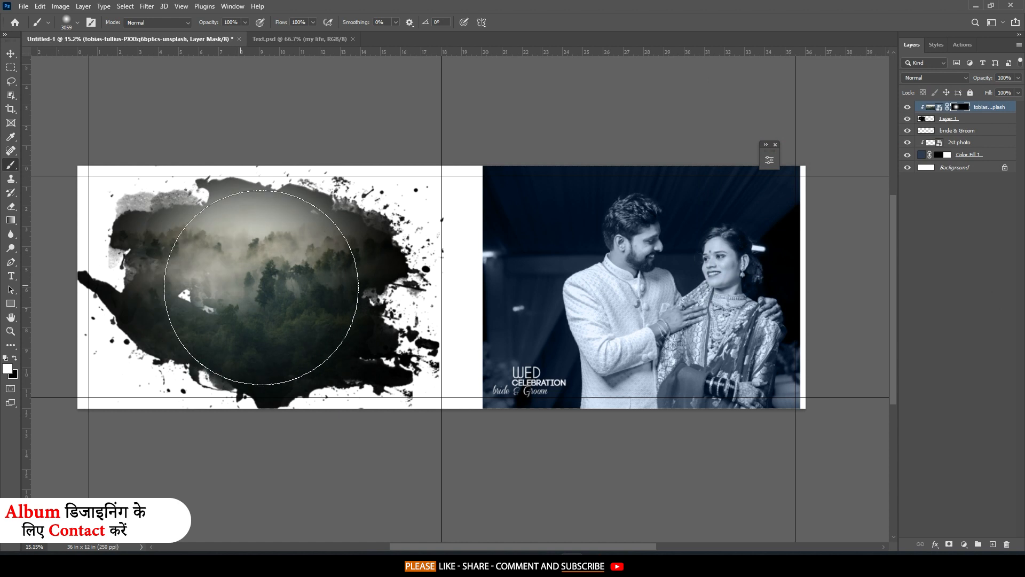
{"action": "left_click", "coordinate": [289, 287]}
{"action": "left_click", "coordinate": [10, 54]}
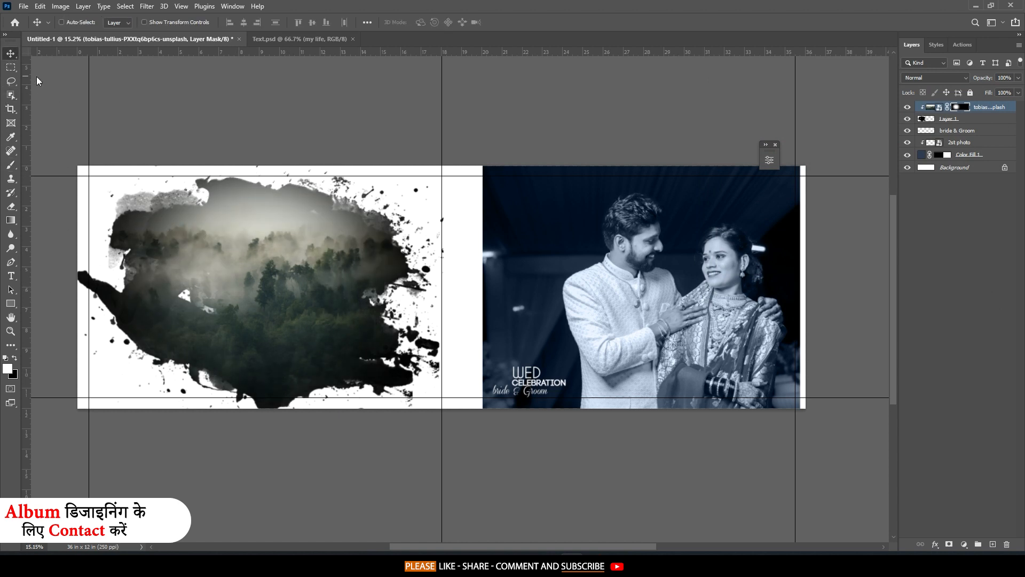
Place grunge-2937278.jpg from the Videos Elements folder, rotate it 90° and move it over the left-page splatter.
{"action": "key", "text": "alt+Tab"}
{"action": "left_click_drag", "start_coordinate": [342, 192], "coordinate": [310, 283]}
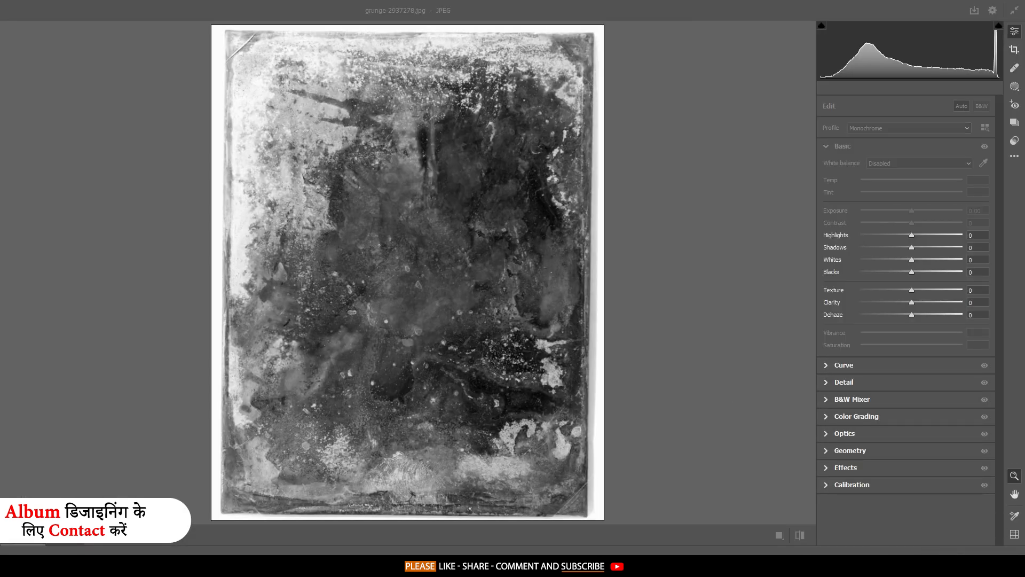
{"action": "left_click", "coordinate": [993, 550]}
{"action": "left_click_drag", "start_coordinate": [424, 138], "coordinate": [596, 258]}
{"action": "left_click_drag", "start_coordinate": [392, 277], "coordinate": [276, 275]}
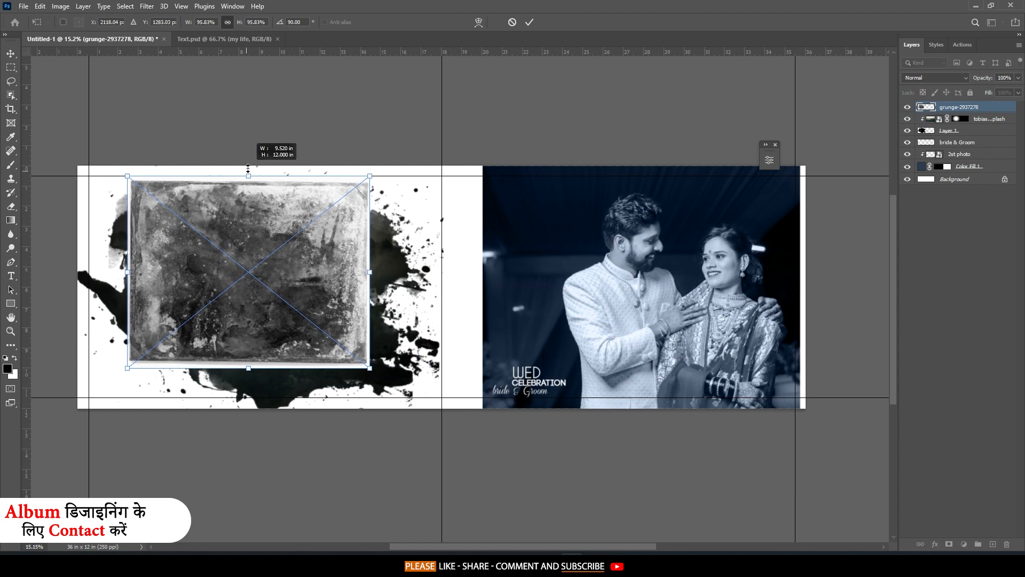
Enlarge and reposition the grunge texture until it covers the whole splatter on the left page, and apply the transform.
{"action": "left_click_drag", "start_coordinate": [247, 171], "coordinate": [248, 101]}
{"action": "left_click_drag", "start_coordinate": [267, 139], "coordinate": [296, 227]}
{"action": "left_click_drag", "start_coordinate": [425, 292], "coordinate": [444, 293]}
{"action": "left_click_drag", "start_coordinate": [88, 306], "coordinate": [76, 308]}
{"action": "left_click_drag", "start_coordinate": [206, 237], "coordinate": [204, 229]}
{"action": "left_click_drag", "start_coordinate": [75, 299], "coordinate": [66, 299]}
{"action": "mouse_move", "coordinate": [439, 303]}
{"action": "left_mouse_down"}
{"action": "mouse_move", "coordinate": [467, 300]}
{"action": "mouse_move", "coordinate": [458, 302]}
{"action": "left_mouse_up"}
{"action": "left_click", "coordinate": [530, 22]}
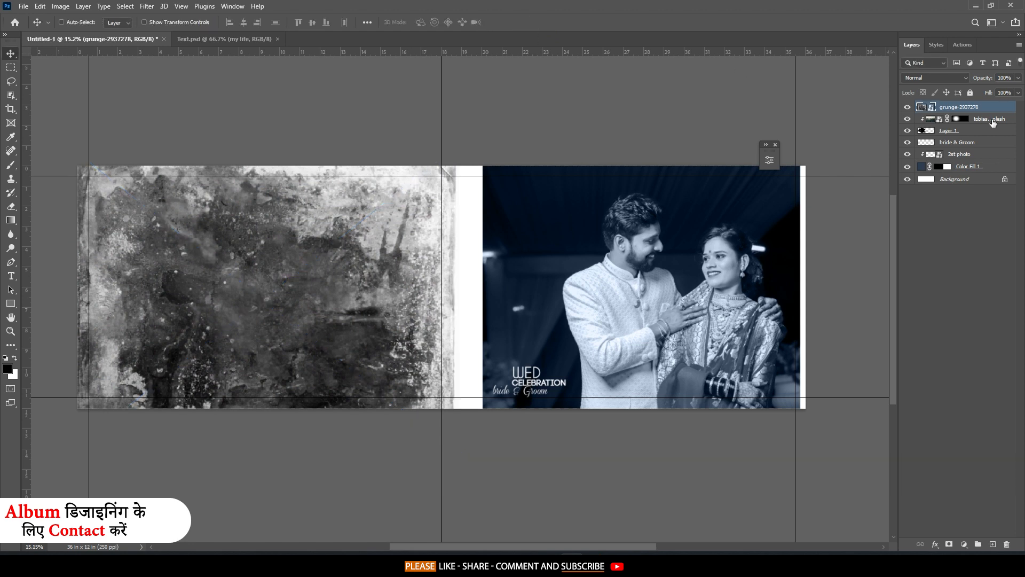
Clip the grunge texture to the splatter, set its blend mode to Soft Light and dismiss the floating Properties panel.
{"action": "right_click", "coordinate": [993, 114]}
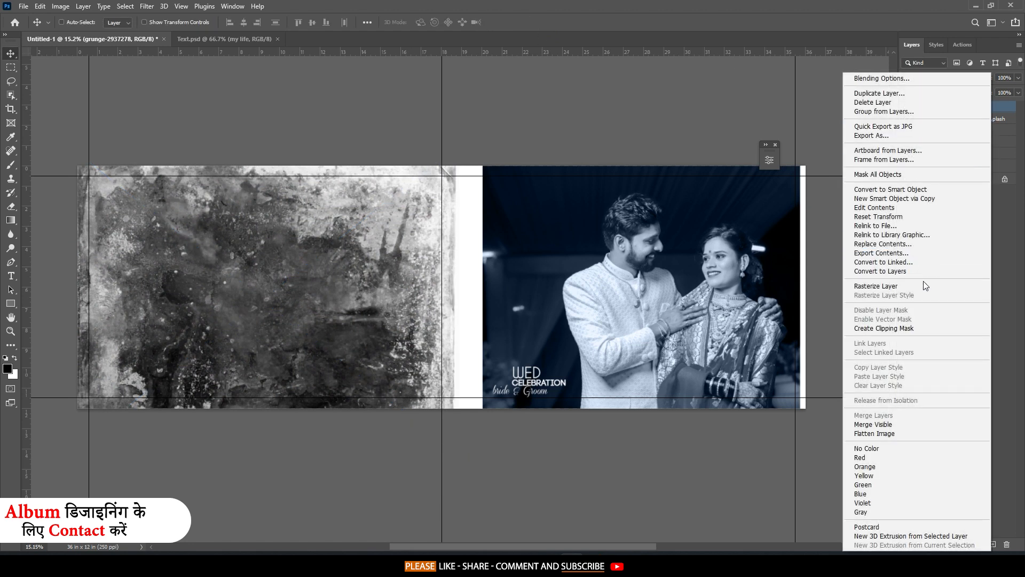
{"action": "left_click", "coordinate": [890, 328]}
{"action": "left_click", "coordinate": [925, 78]}
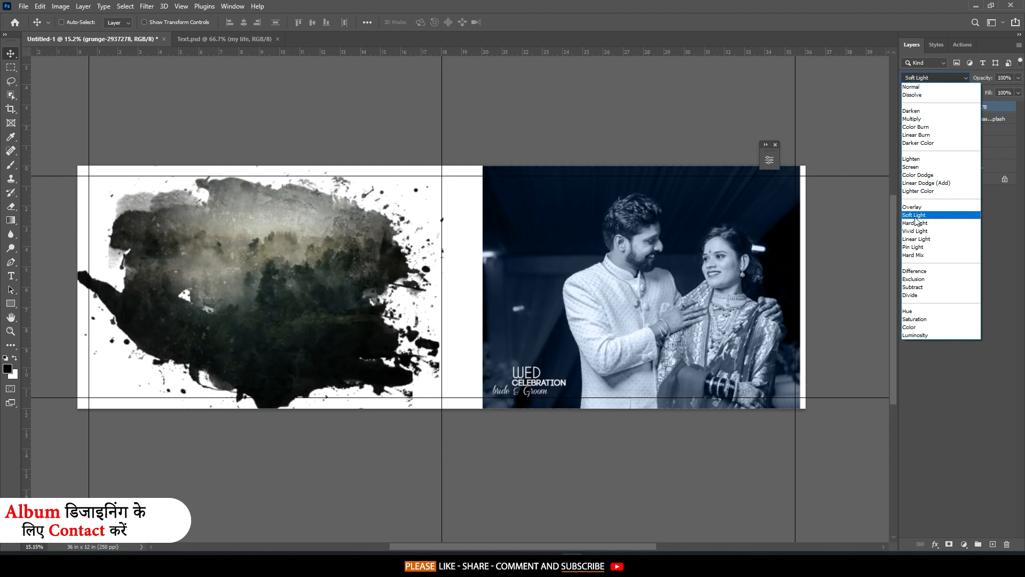
{"action": "left_click", "coordinate": [915, 216]}
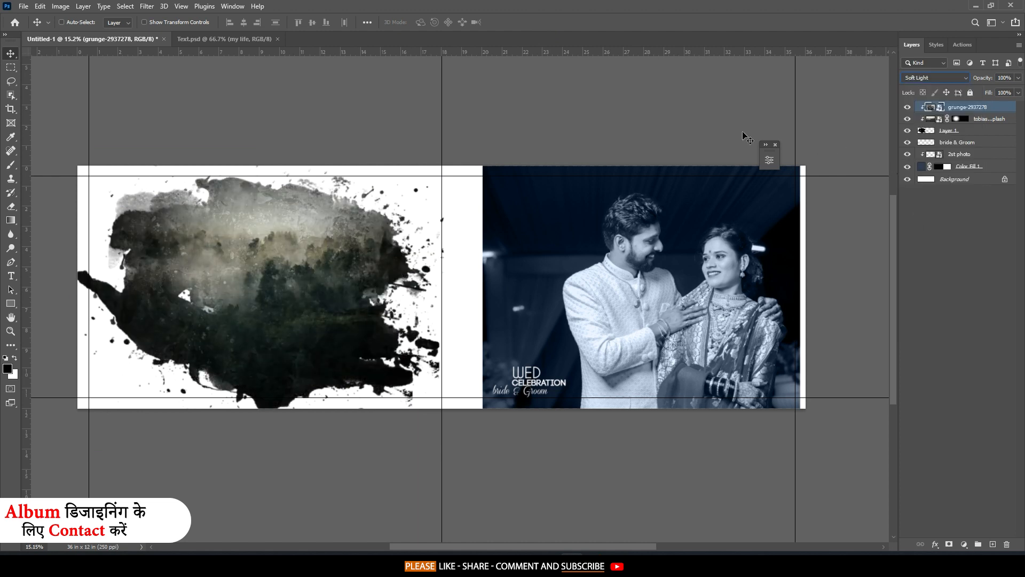
{"action": "left_click", "coordinate": [774, 144]}
Place the orange lens flare image from the Videos Elements folder over the splatter's centre, scaled to about 173%.
{"action": "mouse_move", "coordinate": [595, 564]}
{"action": "left_click", "coordinate": [479, 565]}
{"action": "left_click_drag", "start_coordinate": [479, 146], "coordinate": [292, 271]}
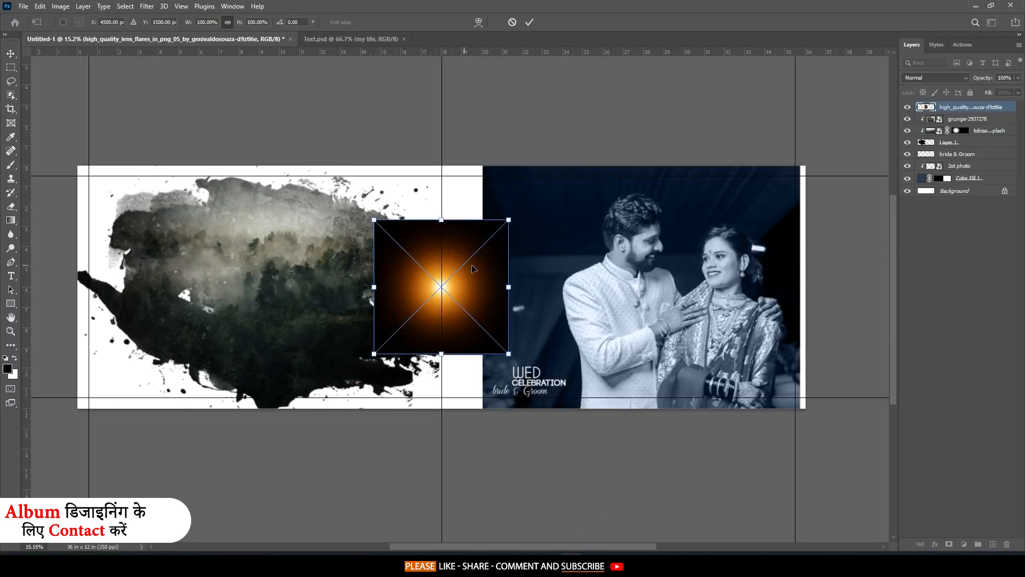
{"action": "left_click_drag", "start_coordinate": [482, 265], "coordinate": [321, 243]}
{"action": "left_click_drag", "start_coordinate": [270, 202], "coordinate": [270, 103]}
{"action": "left_click_drag", "start_coordinate": [326, 144], "coordinate": [328, 185]}
{"action": "left_click", "coordinate": [531, 22]}
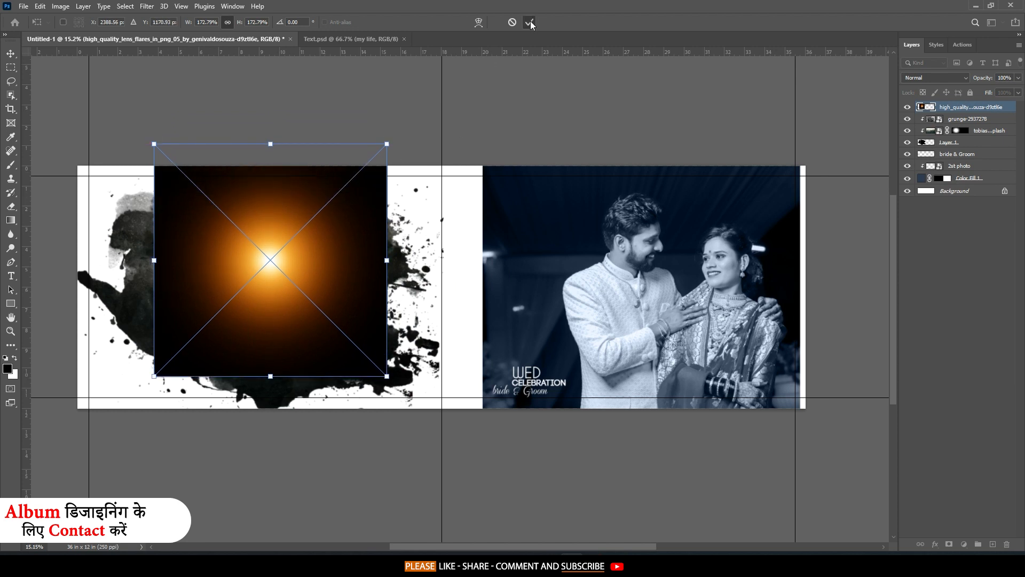
Clip the lens flare to the splatter and set its blend mode to Screen.
{"action": "right_click", "coordinate": [995, 108]}
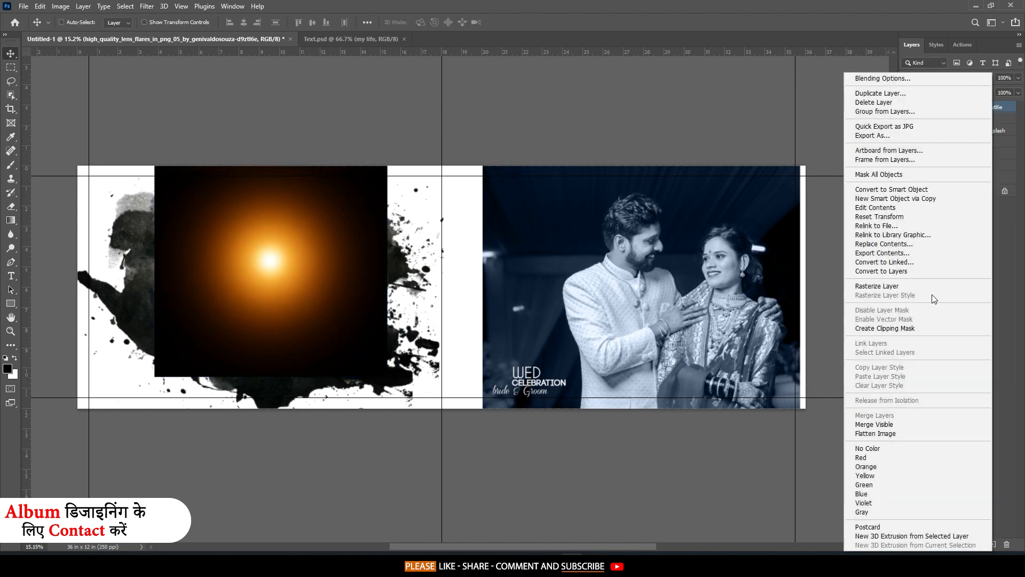
{"action": "left_click", "coordinate": [910, 327]}
{"action": "left_click", "coordinate": [943, 78]}
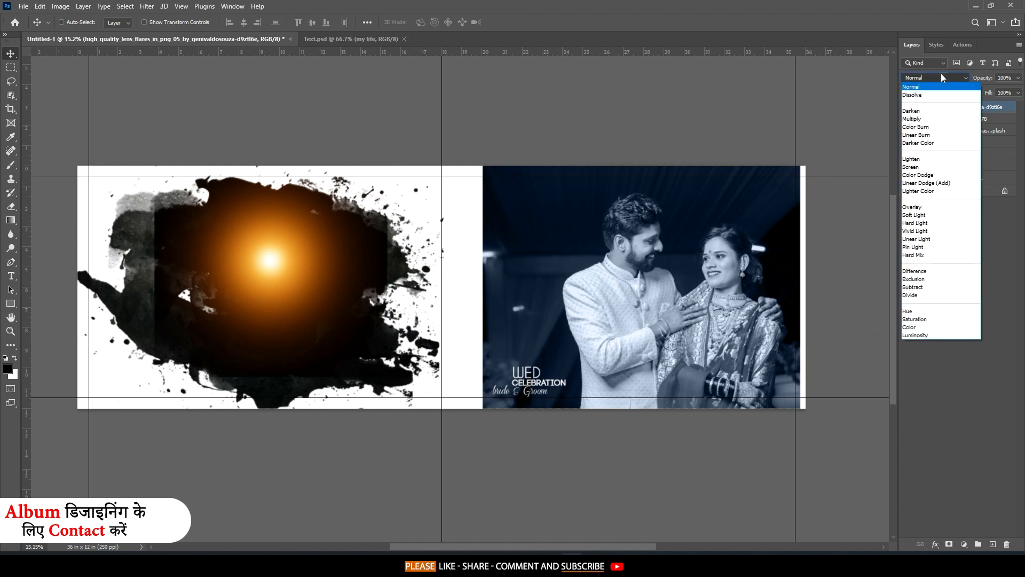
{"action": "left_click", "coordinate": [917, 170]}
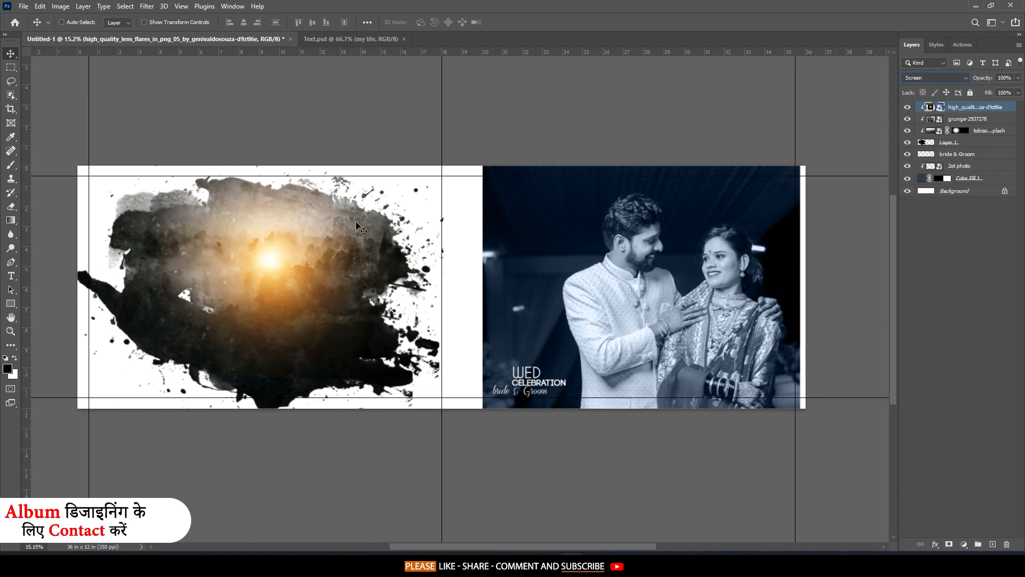